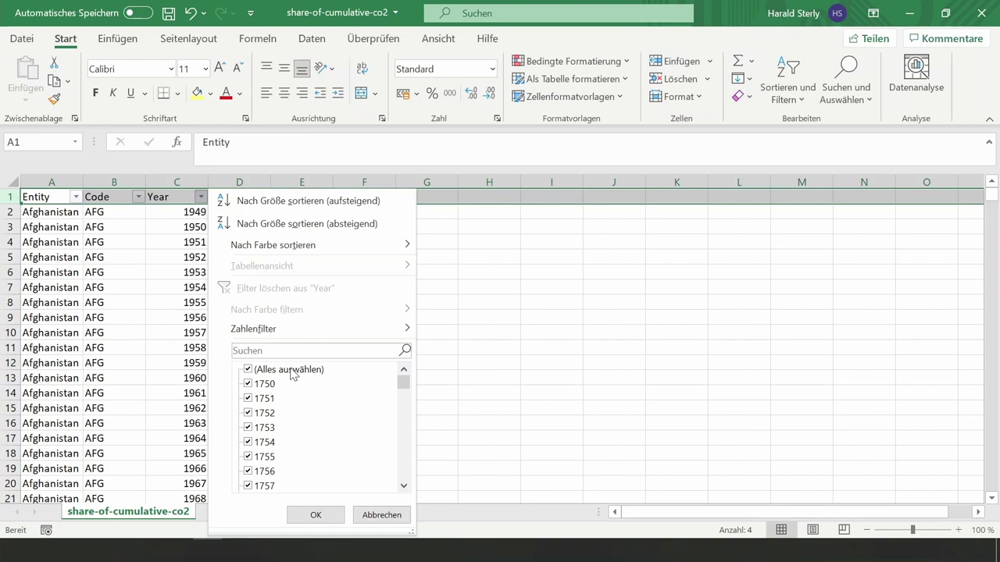
Filter the Year column to show only the 2019 records
{"action": "left_click", "coordinate": [248, 370]}
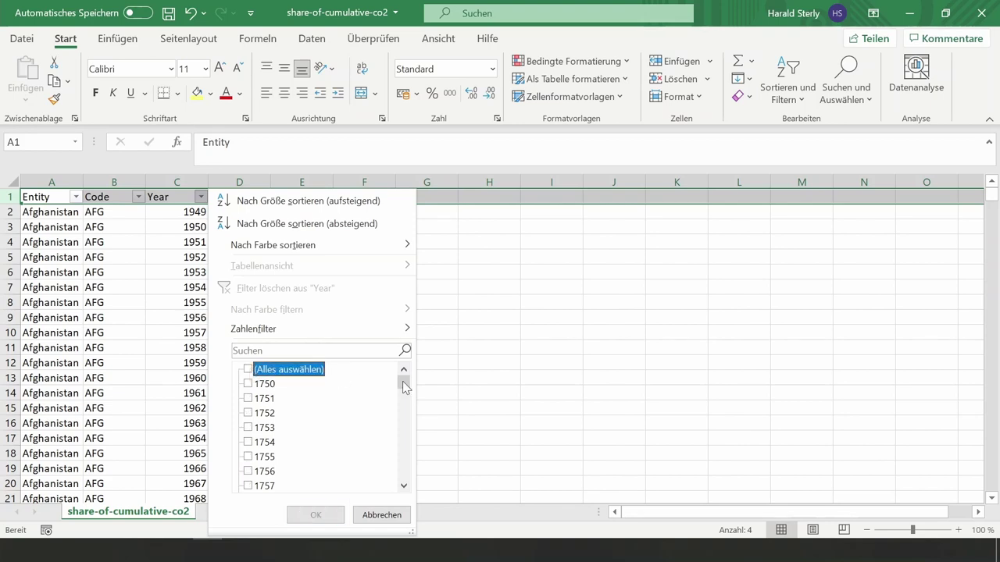
{"action": "left_click_drag", "start_coordinate": [404, 382], "coordinate": [405, 474]}
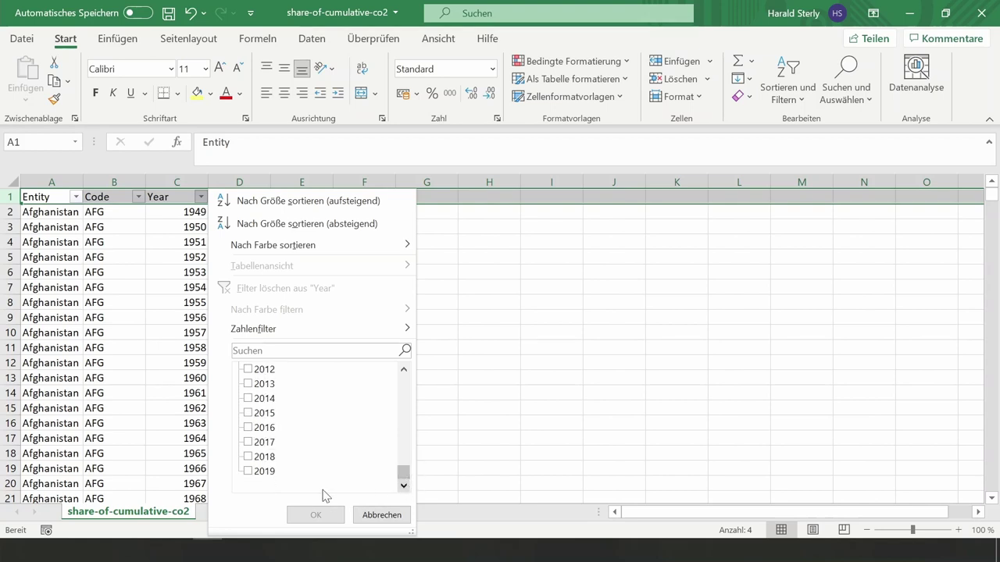
{"action": "left_click", "coordinate": [250, 473]}
{"action": "left_click", "coordinate": [316, 515]}
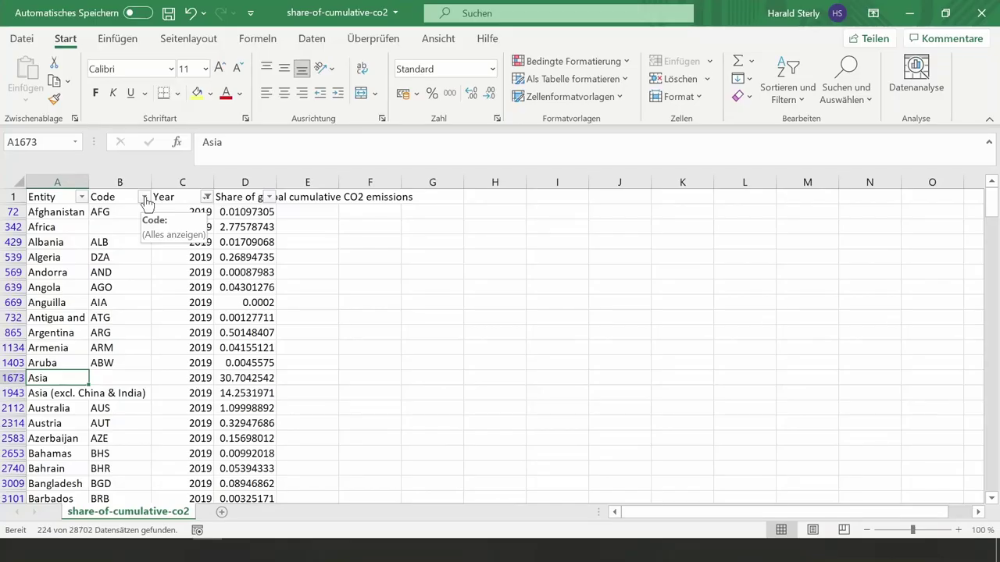
Filter the Code column to exclude blank entries (Leere) and the OWID_WRL code
{"action": "left_click", "coordinate": [144, 197]}
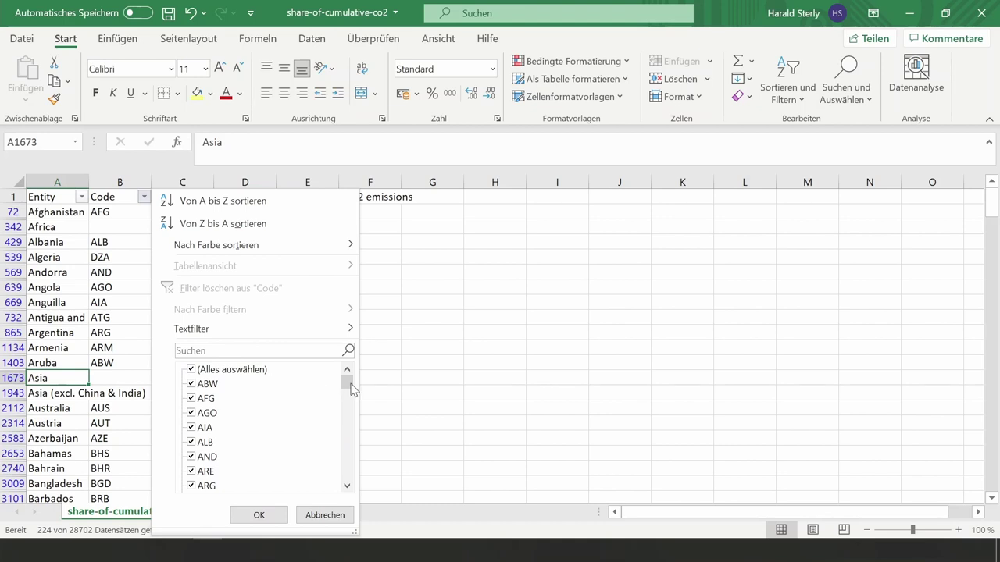
{"action": "left_click_drag", "start_coordinate": [349, 389], "coordinate": [356, 488]}
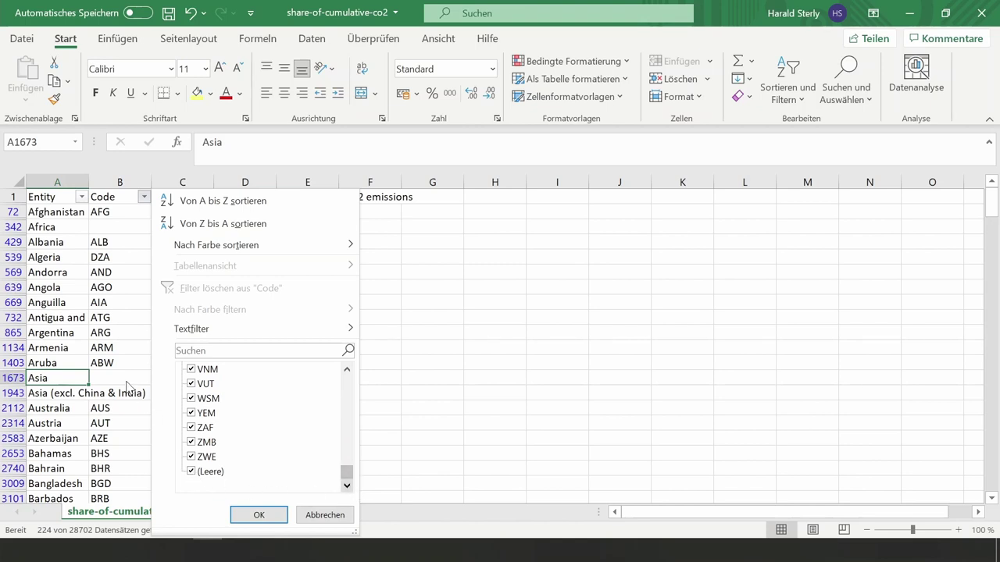
{"action": "left_click", "coordinate": [193, 473]}
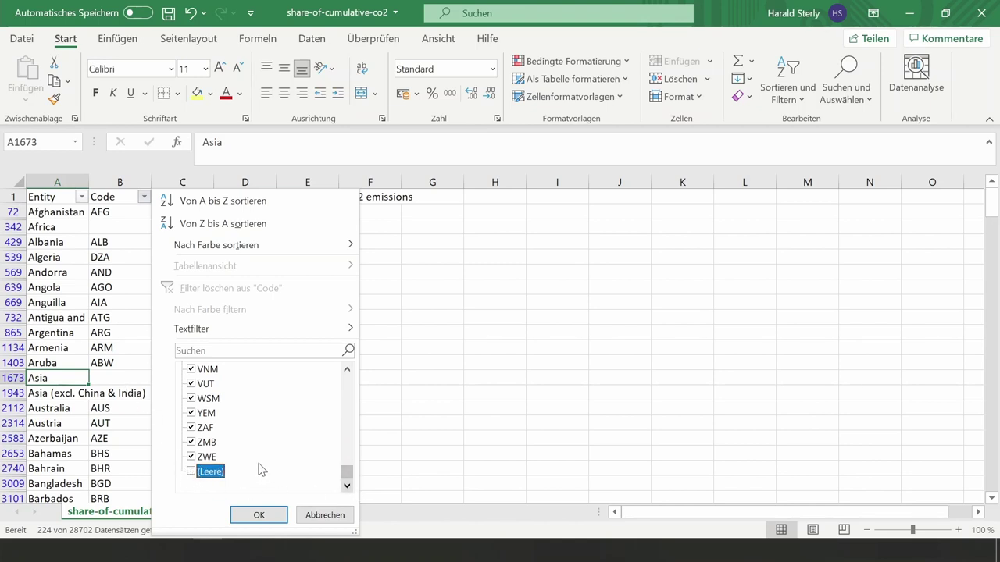
{"action": "scroll", "coordinate": [263, 469], "scroll_direction": "up", "scroll_amount": 8}
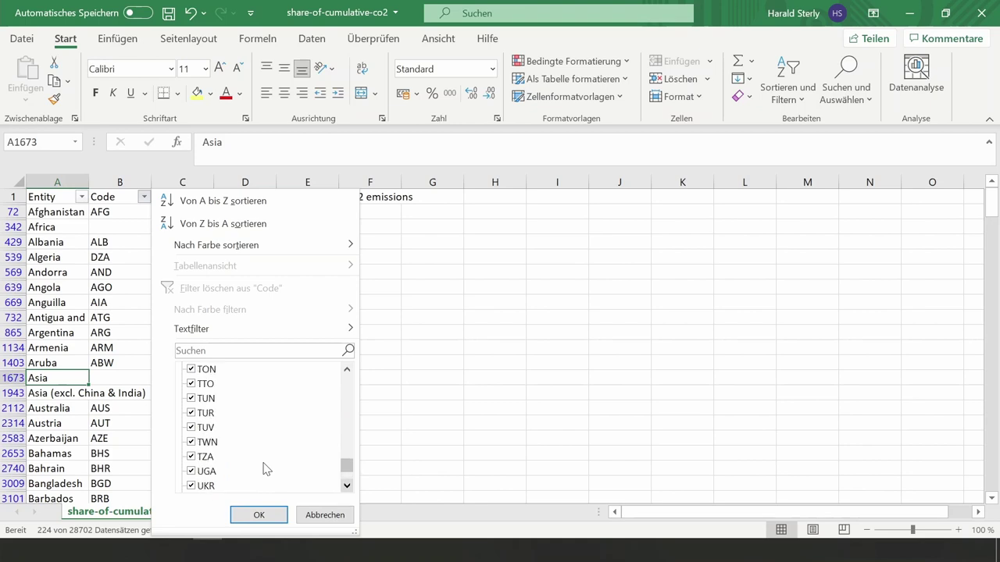
{"action": "scroll", "coordinate": [263, 469], "scroll_direction": "up", "scroll_amount": 10}
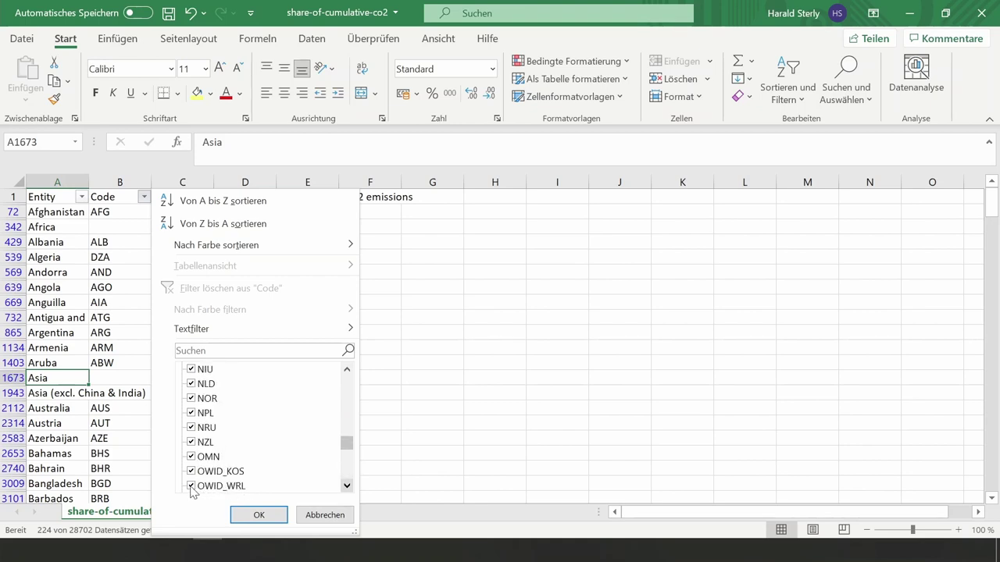
{"action": "left_click", "coordinate": [191, 487]}
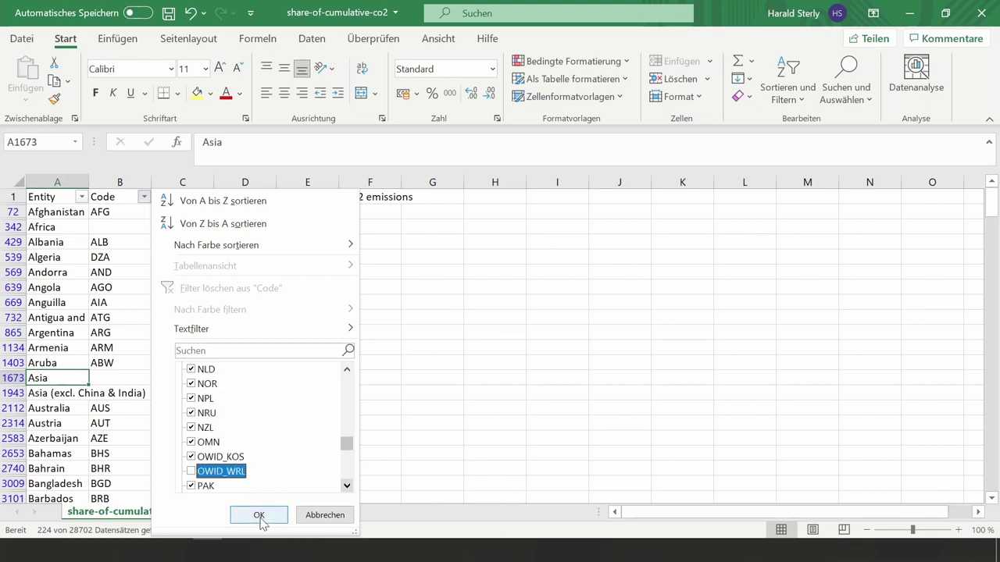
{"action": "left_click", "coordinate": [259, 517]}
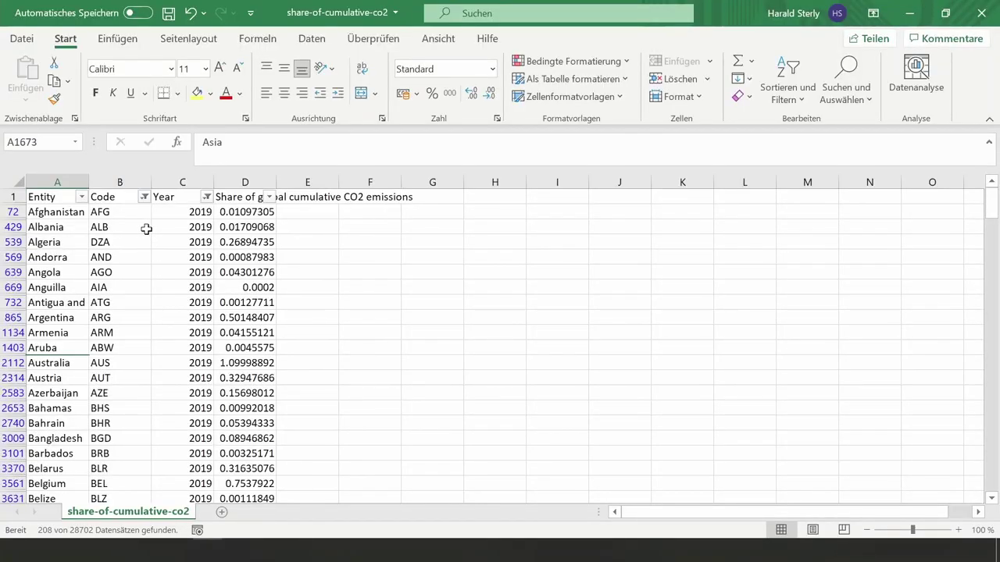
Sort the filtered records by the Code column from A to Z
{"action": "left_click", "coordinate": [144, 201]}
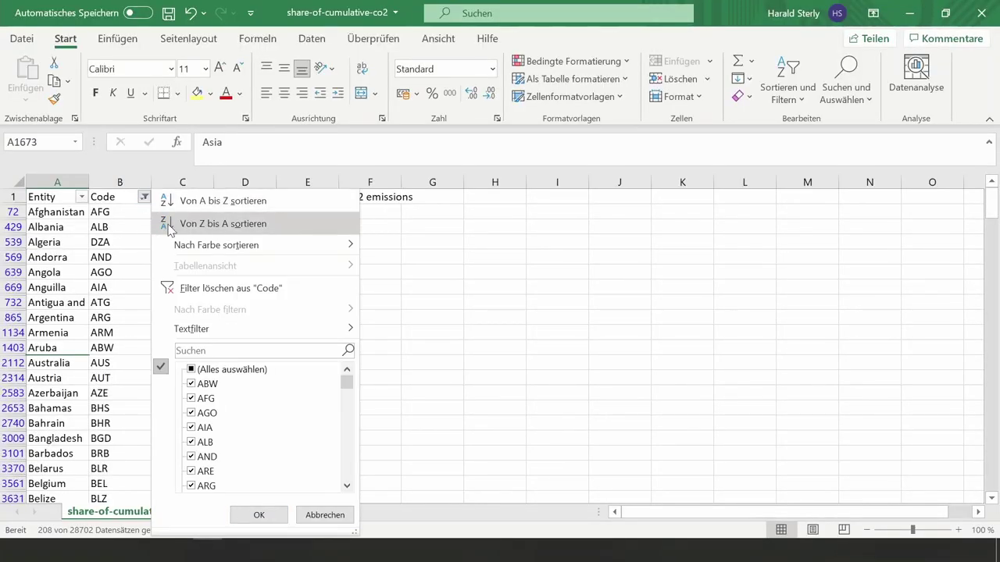
{"action": "left_click", "coordinate": [197, 200]}
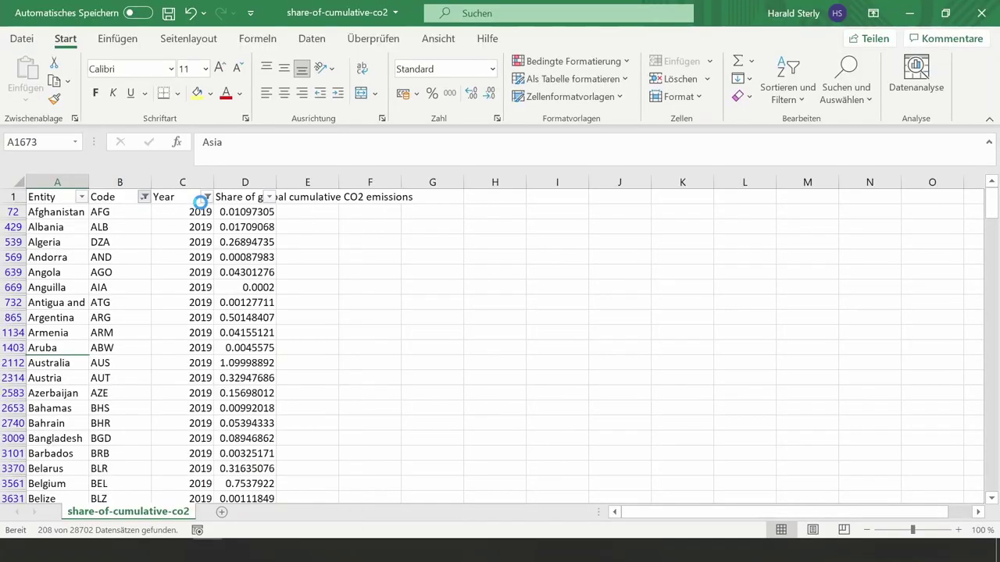
{"action": "left_click", "coordinate": [394, 311]}
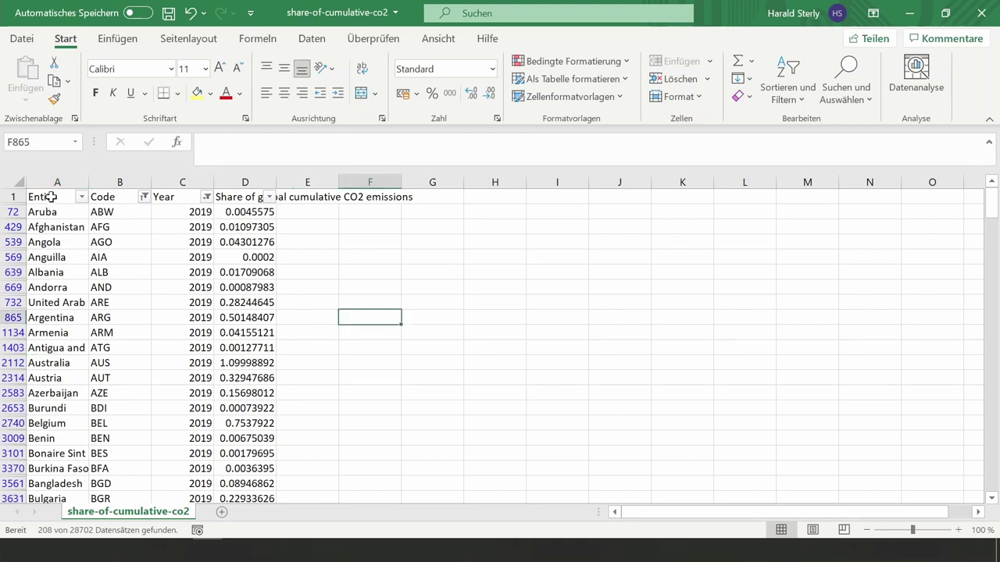
Copy the filtered table with its headers and paste it into a new worksheet starting at A1
{"action": "left_click_drag", "start_coordinate": [50, 197], "coordinate": [250, 464]}
{"action": "key", "text": "ctrl+c"}
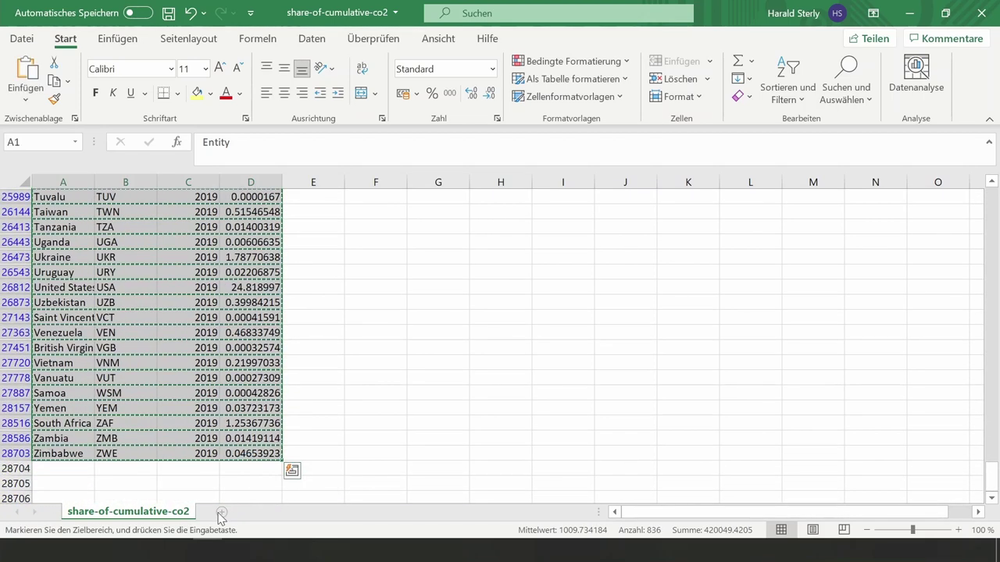
{"action": "left_click", "coordinate": [222, 514]}
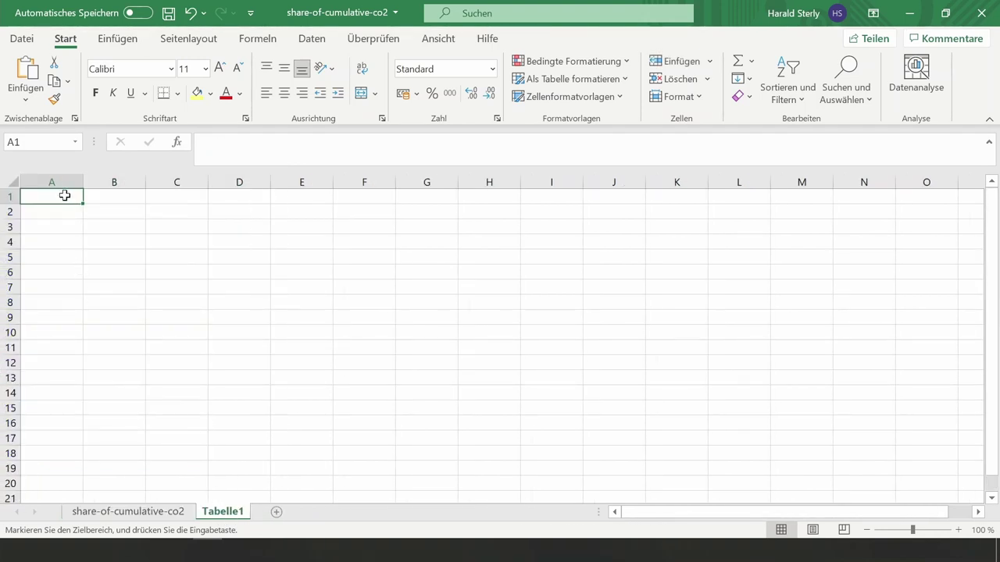
{"action": "key", "text": "ctrl+v"}
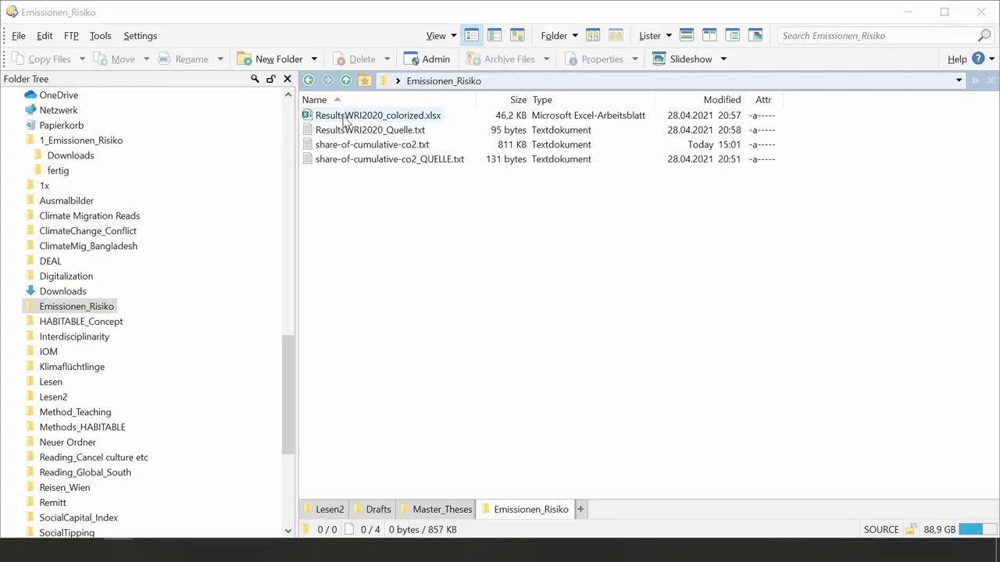
Open ResultsWRI2020_colorized.xlsx and sort its Results sheet by the ISO column from A to Z
{"action": "left_click", "coordinate": [344, 117]}
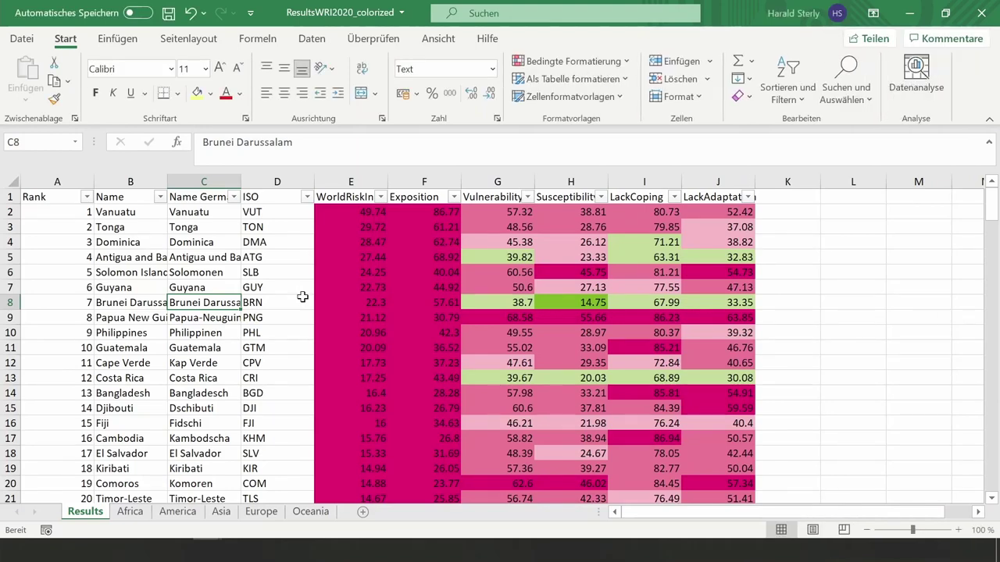
{"action": "left_click", "coordinate": [266, 334]}
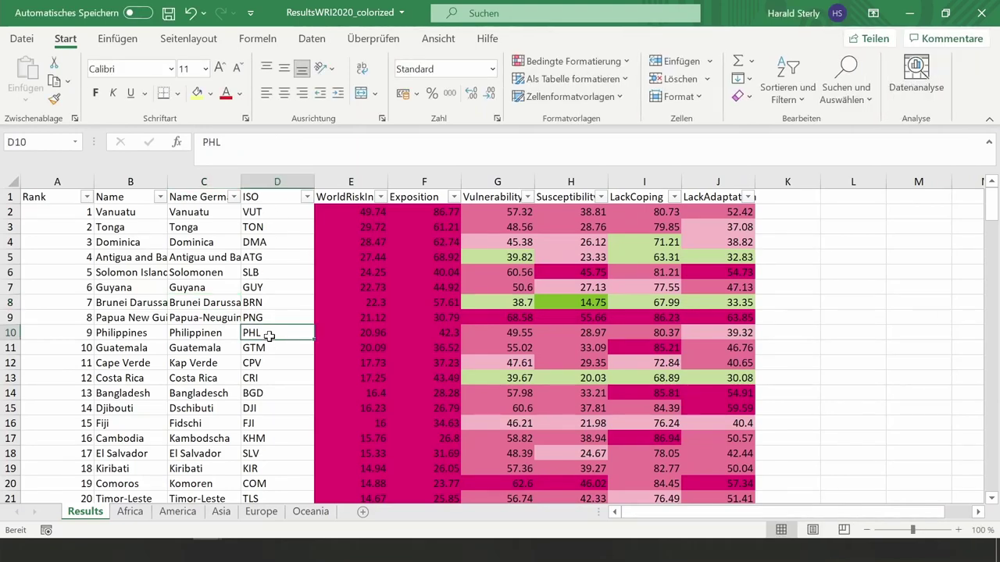
{"action": "left_click", "coordinate": [296, 209]}
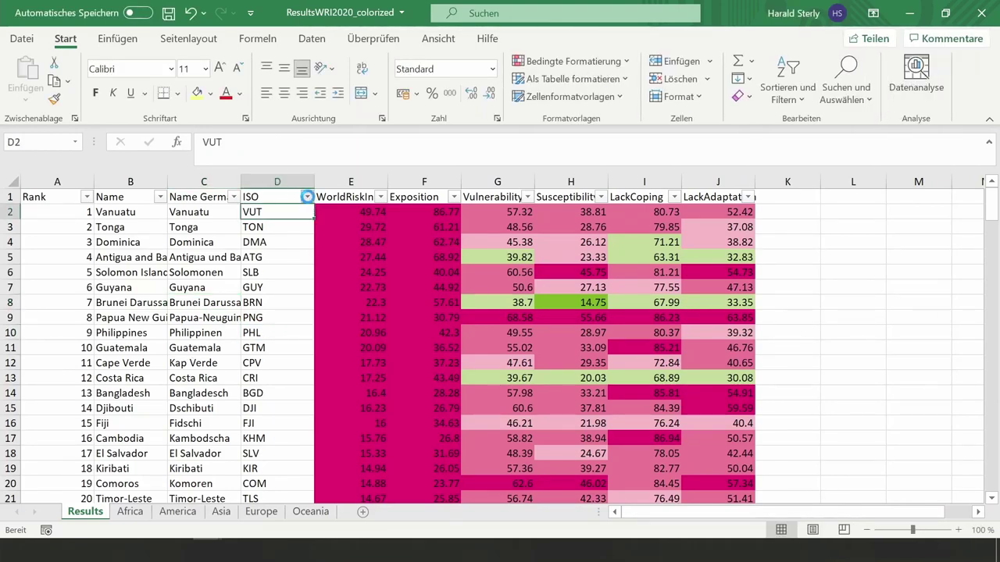
{"action": "left_click", "coordinate": [307, 197]}
{"action": "left_click", "coordinate": [276, 202]}
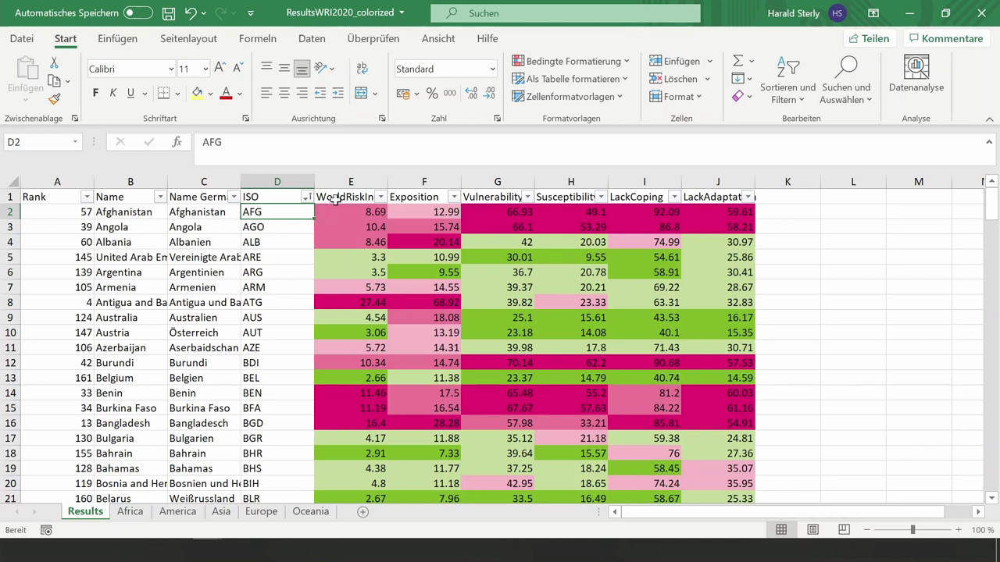
Copy the Name German, ISO and WorldRiskIndex columns and paste them as values at E1 of Tabelle1 in the share-of-cumulative-co2 workbook
{"action": "left_click_drag", "start_coordinate": [228, 181], "coordinate": [323, 363]}
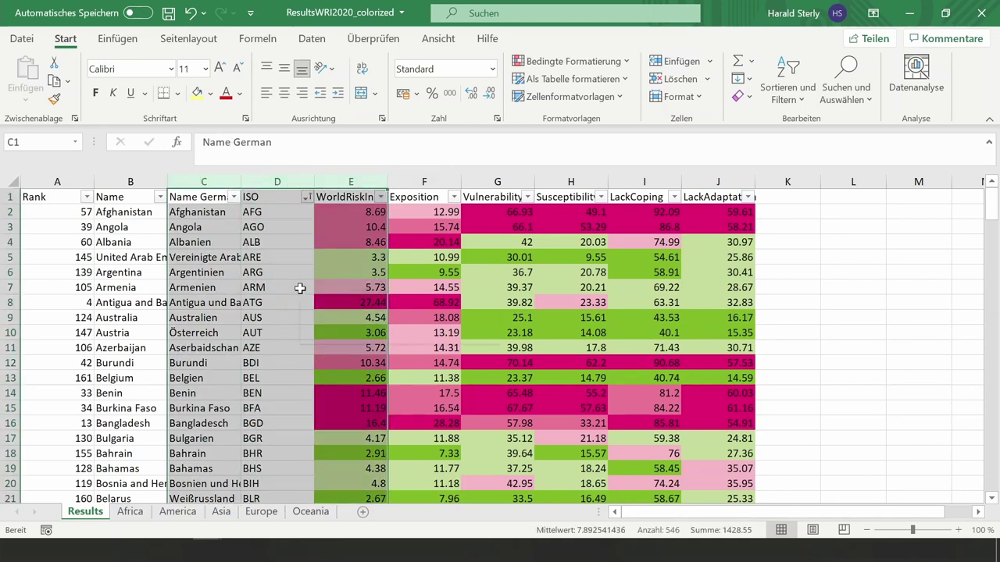
{"action": "right_click", "coordinate": [300, 288]}
{"action": "left_click", "coordinate": [342, 40]}
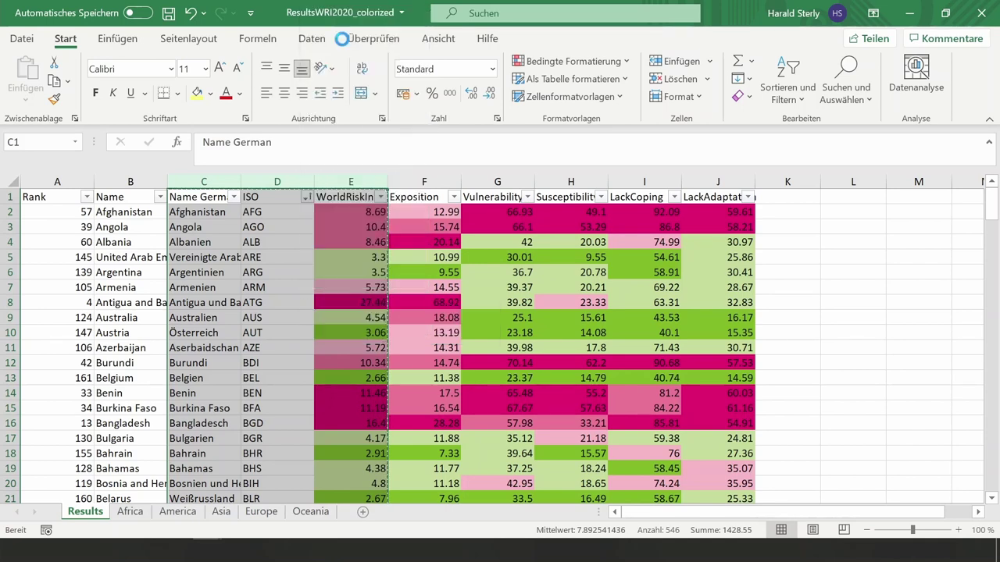
{"action": "key", "text": "alt+Tab"}
{"action": "right_click", "coordinate": [311, 202]}
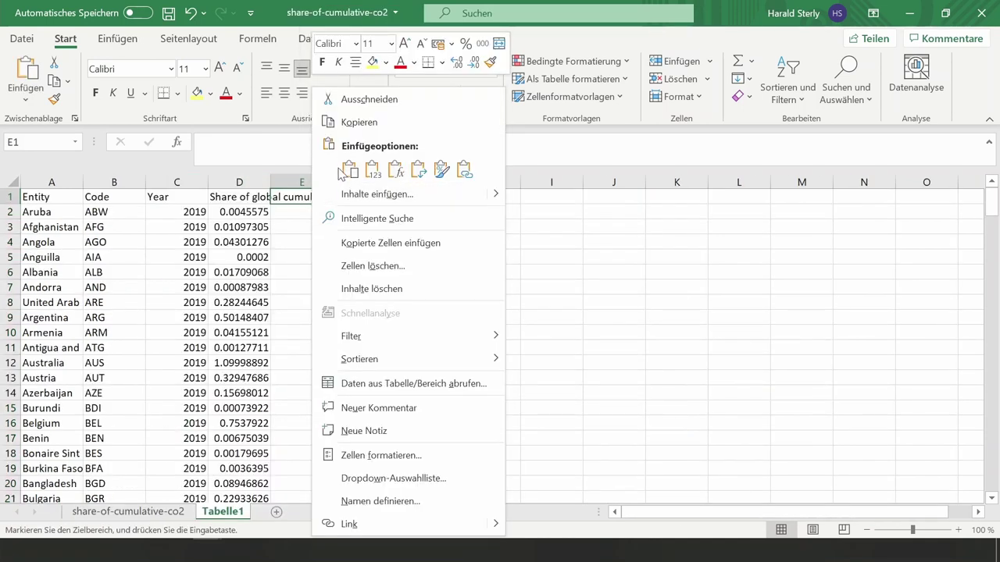
{"action": "left_click", "coordinate": [349, 171]}
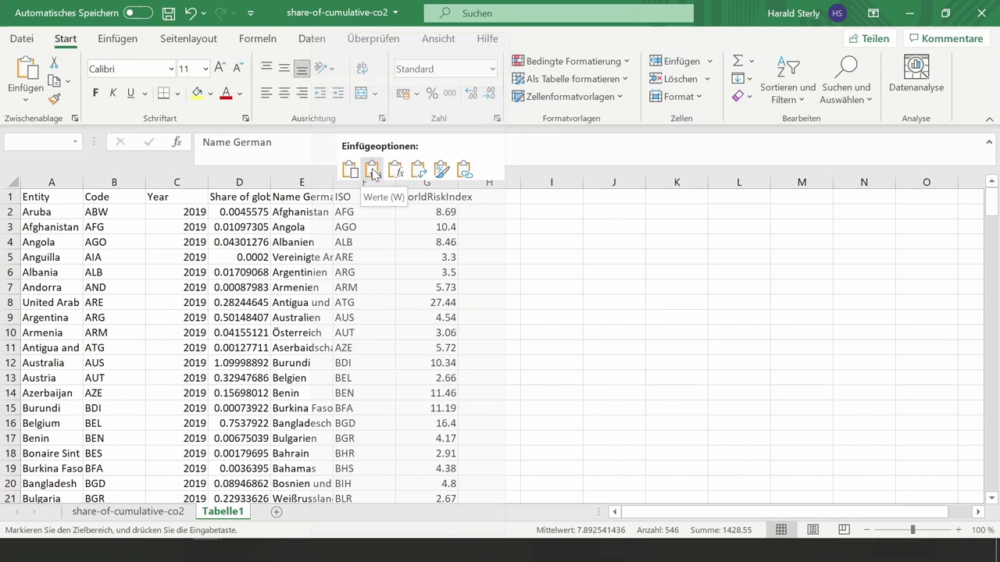
{"action": "left_click", "coordinate": [372, 171]}
Examine Tabelle1 down to its last rows to compare the lengths of the two country lists
{"action": "left_click", "coordinate": [381, 257]}
{"action": "scroll", "coordinate": [381, 299], "scroll_direction": "down", "scroll_amount": 6}
{"action": "scroll", "coordinate": [380, 299], "scroll_direction": "down", "scroll_amount": 14}
{"action": "scroll", "coordinate": [380, 299], "scroll_direction": "down", "scroll_amount": 20}
{"action": "scroll", "coordinate": [380, 298], "scroll_direction": "down", "scroll_amount": 14}
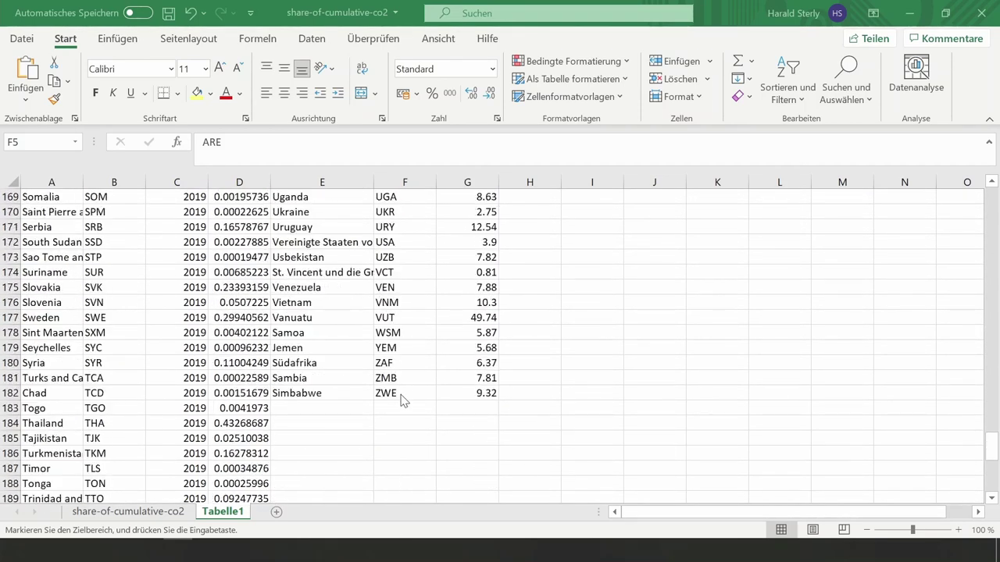
{"action": "scroll", "coordinate": [340, 388], "scroll_direction": "down", "scroll_amount": 8}
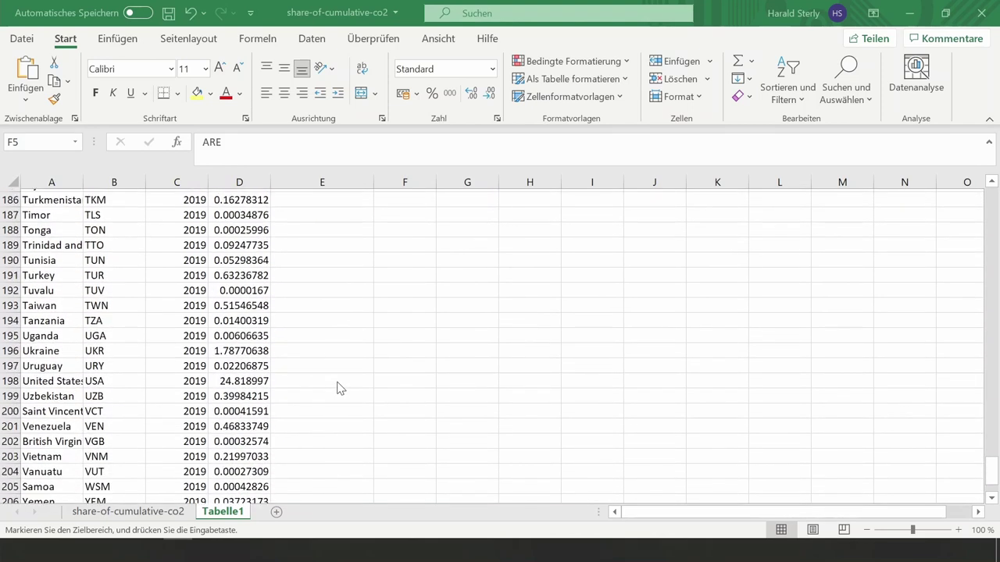
{"action": "scroll", "coordinate": [340, 388], "scroll_direction": "down", "scroll_amount": 1}
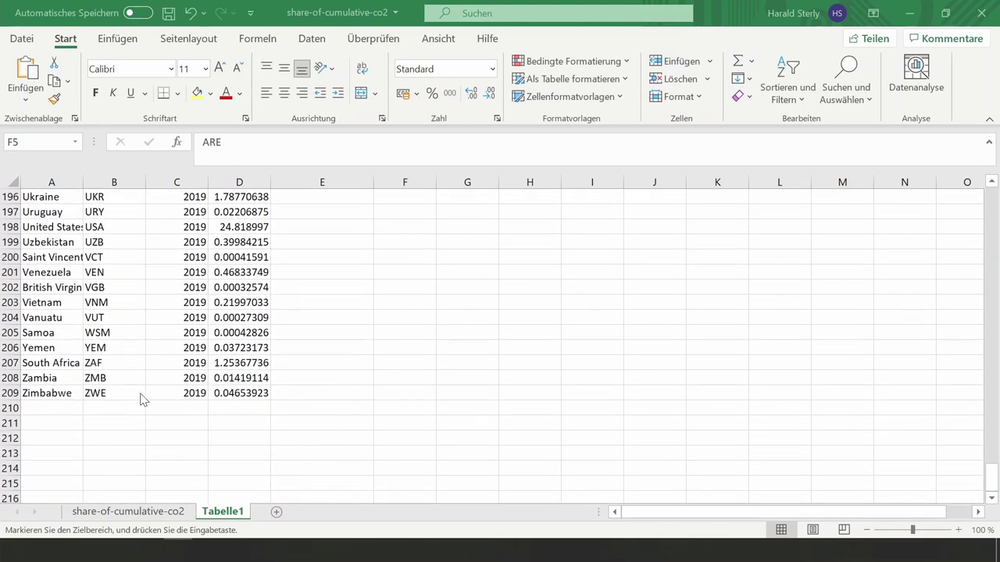
{"action": "scroll", "coordinate": [171, 399], "scroll_direction": "up", "scroll_amount": 7}
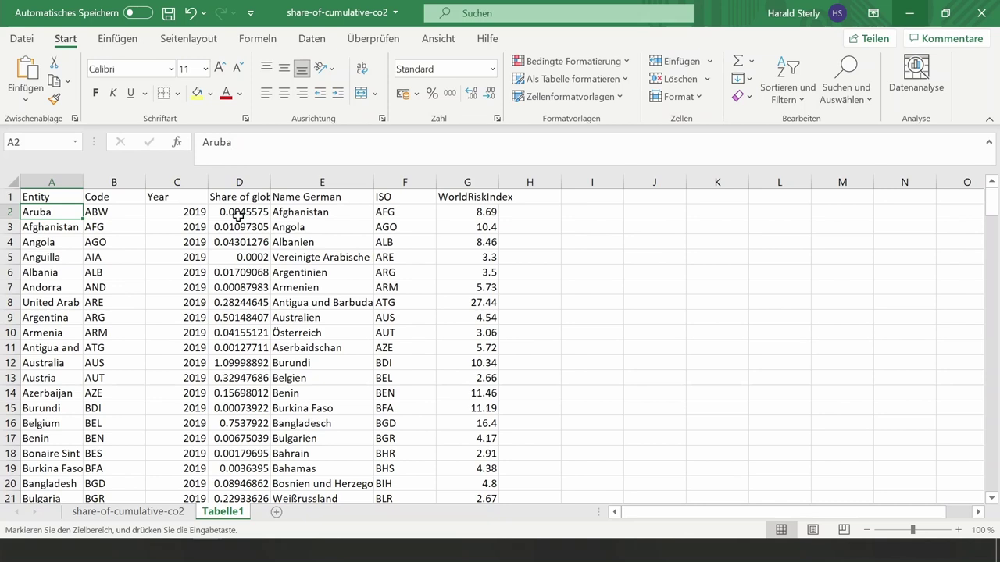
Delete the unmatched Aruba entry in cells A2:D2 so the emissions rows move up to align with the risk data
{"action": "left_click_drag", "start_coordinate": [238, 216], "coordinate": [239, 217]}
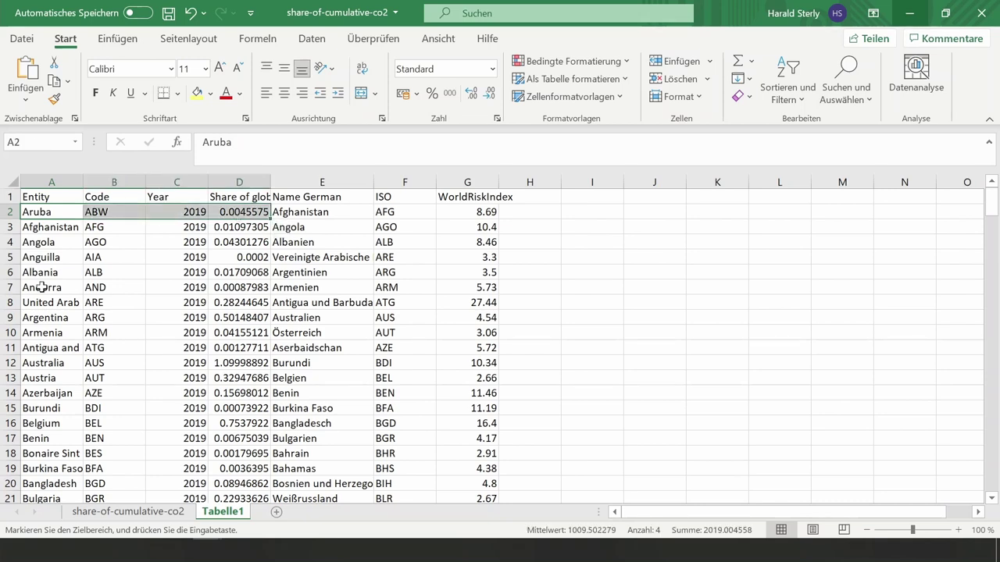
{"action": "left_click", "coordinate": [660, 85]}
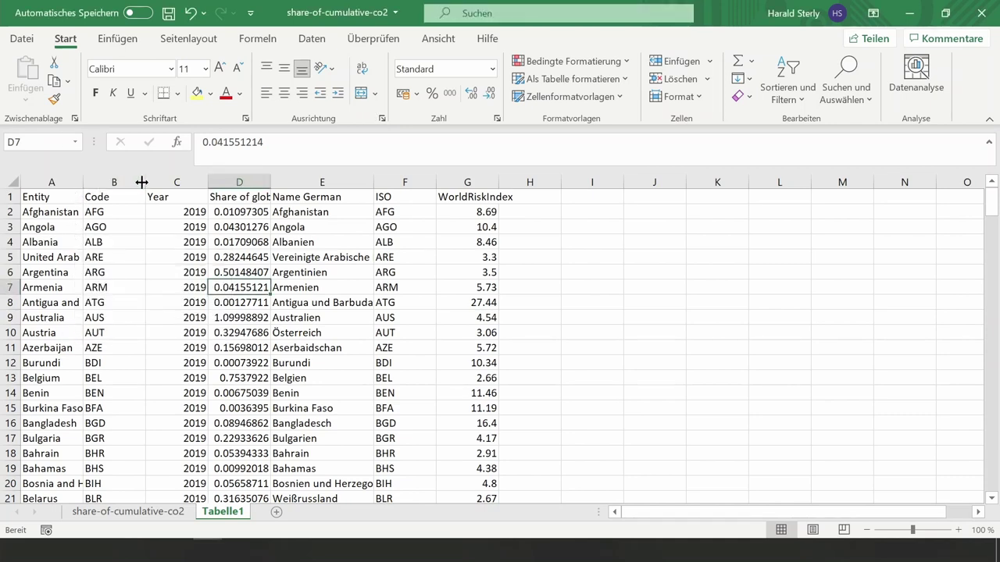
Delete the Code and Year columns from Tabelle1
{"action": "left_click_drag", "start_coordinate": [127, 179], "coordinate": [159, 181]}
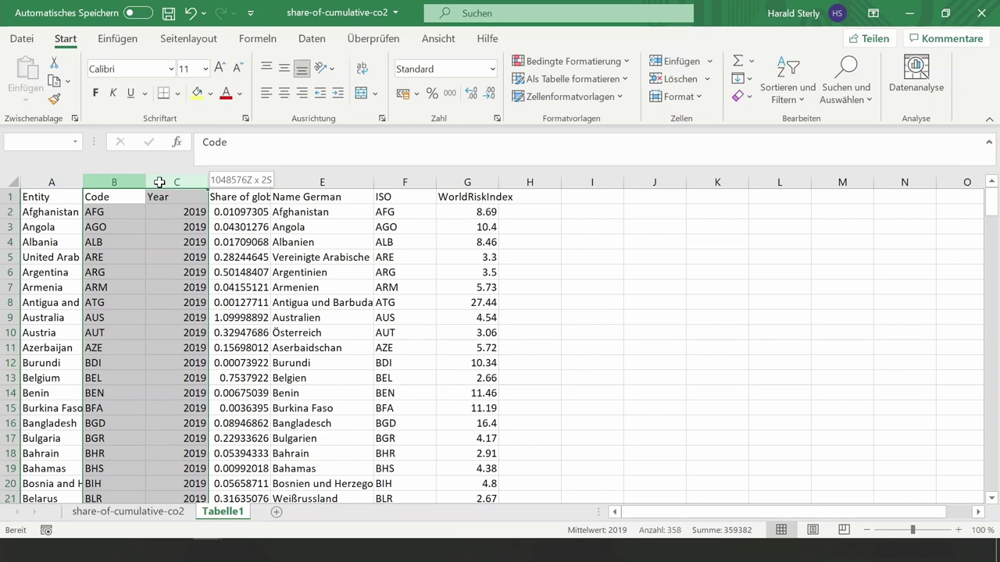
{"action": "left_click_drag", "start_coordinate": [159, 181], "coordinate": [160, 181]}
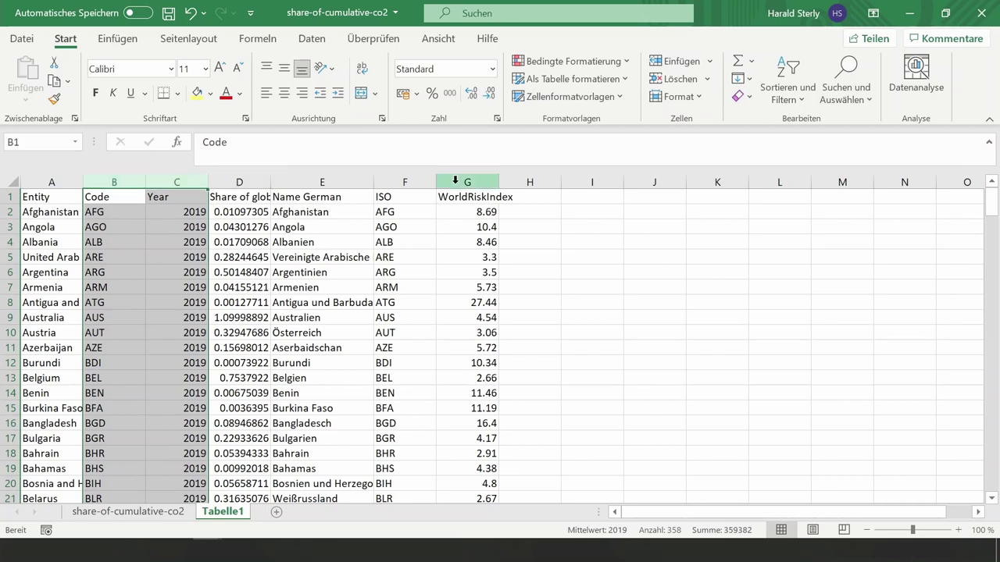
{"action": "left_click", "coordinate": [674, 86]}
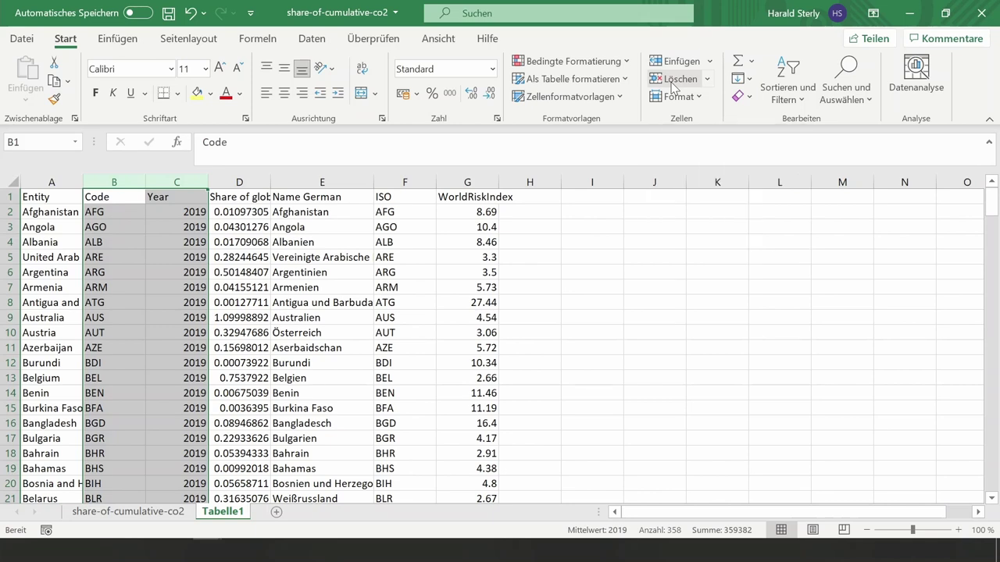
Delete the Name German and ISO columns from Tabelle1
{"action": "left_click", "coordinate": [175, 182]}
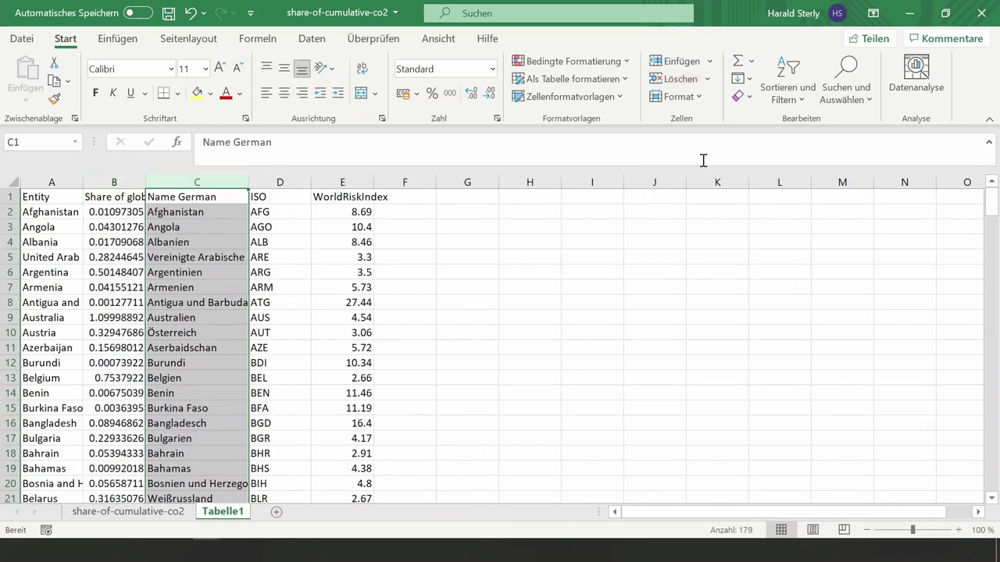
{"action": "left_click", "coordinate": [283, 181], "text": "shift"}
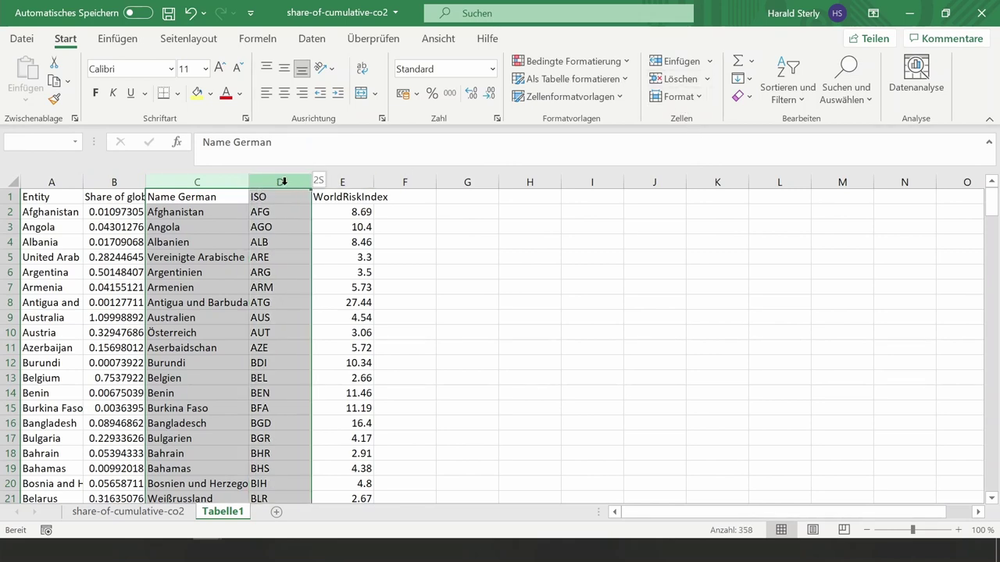
{"action": "left_click", "coordinate": [677, 82]}
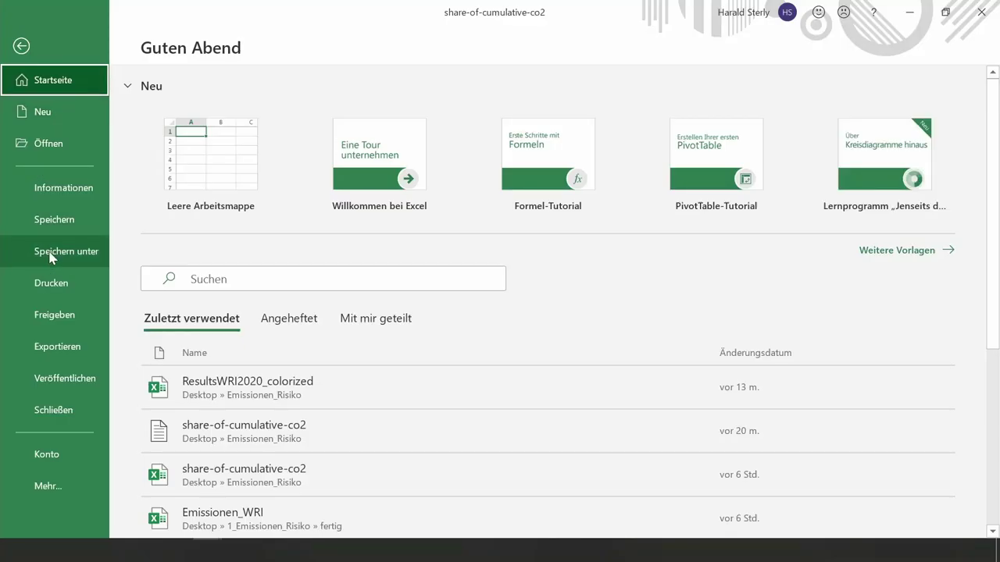
Save the workbook in the Emissionen_Risiko folder as an Excel workbook (*.xlsx) named Emissionen_Risiko
{"action": "left_click", "coordinate": [52, 255]}
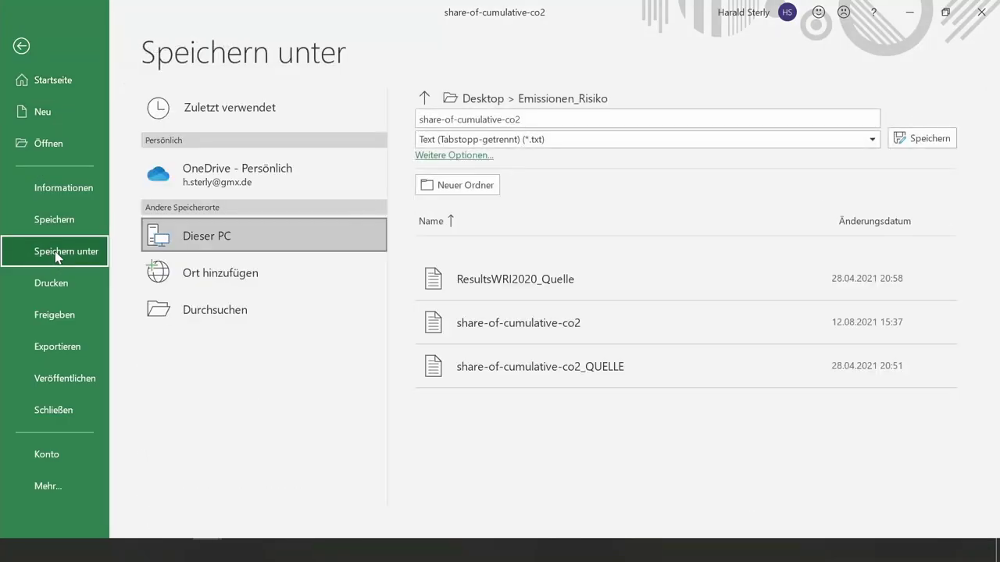
{"action": "type", "text": "Emissionen_Risik"}
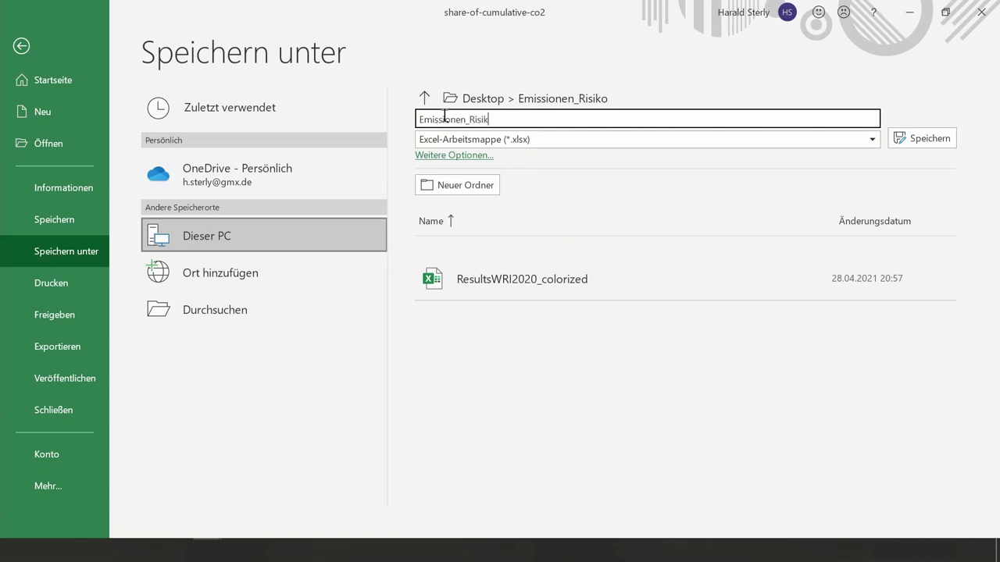
{"action": "type", "text": "o"}
{"action": "key", "text": "Return"}
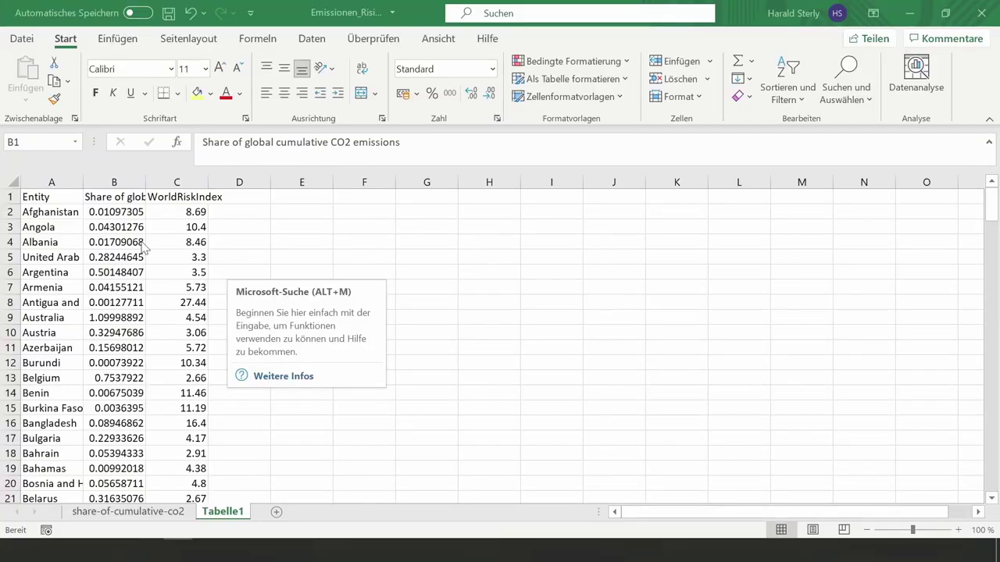
Insert a markers-only XY scatter chart from the emissions share and WorldRiskIndex columns B and C
{"action": "left_click", "coordinate": [127, 197]}
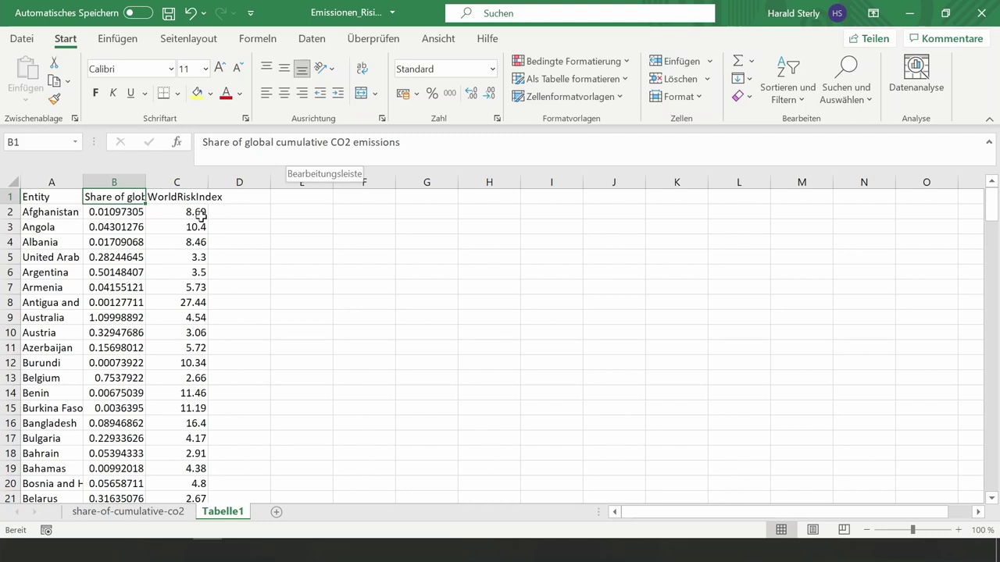
{"action": "left_click", "coordinate": [135, 182]}
{"action": "left_click_drag", "start_coordinate": [145, 182], "coordinate": [153, 182]}
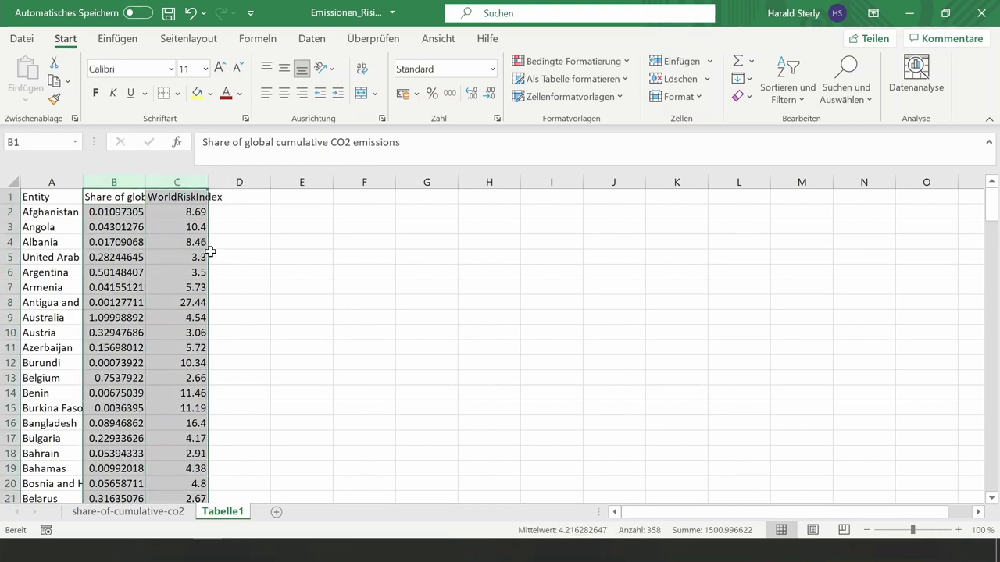
{"action": "left_click", "coordinate": [120, 40]}
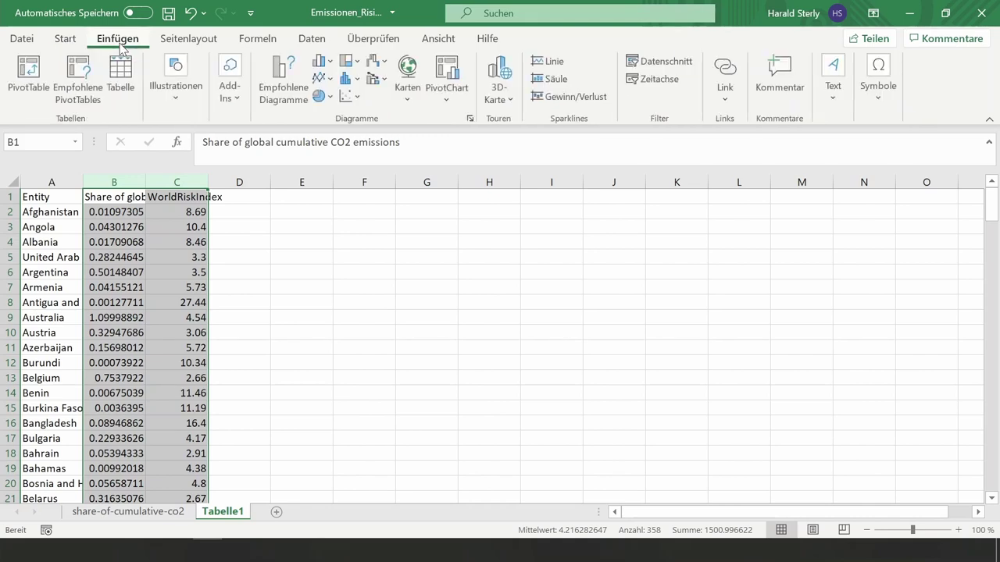
{"action": "left_click", "coordinate": [356, 99]}
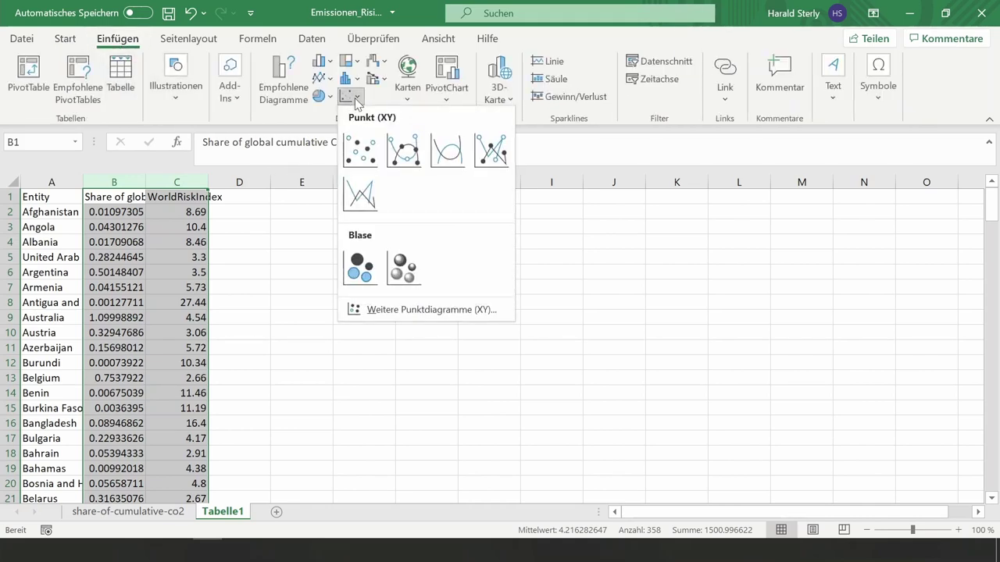
{"action": "left_click", "coordinate": [365, 151]}
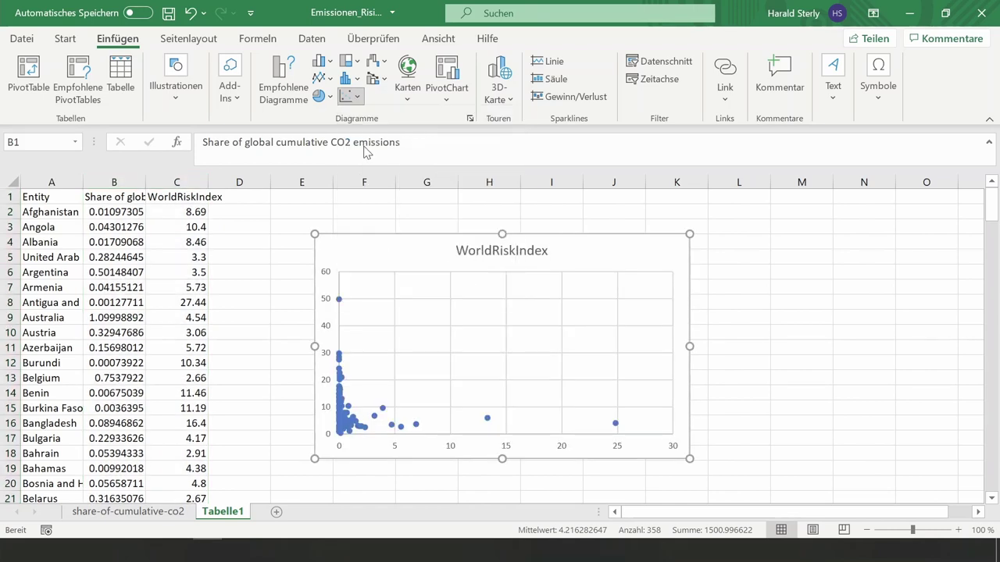
Stretch the scatter chart vertically to span about rows 2 to 21 and shrink the formula bar to one line
{"action": "mouse_move", "coordinate": [504, 233]}
{"action": "left_mouse_down"}
{"action": "mouse_move", "coordinate": [509, 198]}
{"action": "mouse_move", "coordinate": [505, 219]}
{"action": "left_mouse_up"}
{"action": "left_click_drag", "start_coordinate": [502, 458], "coordinate": [504, 497]}
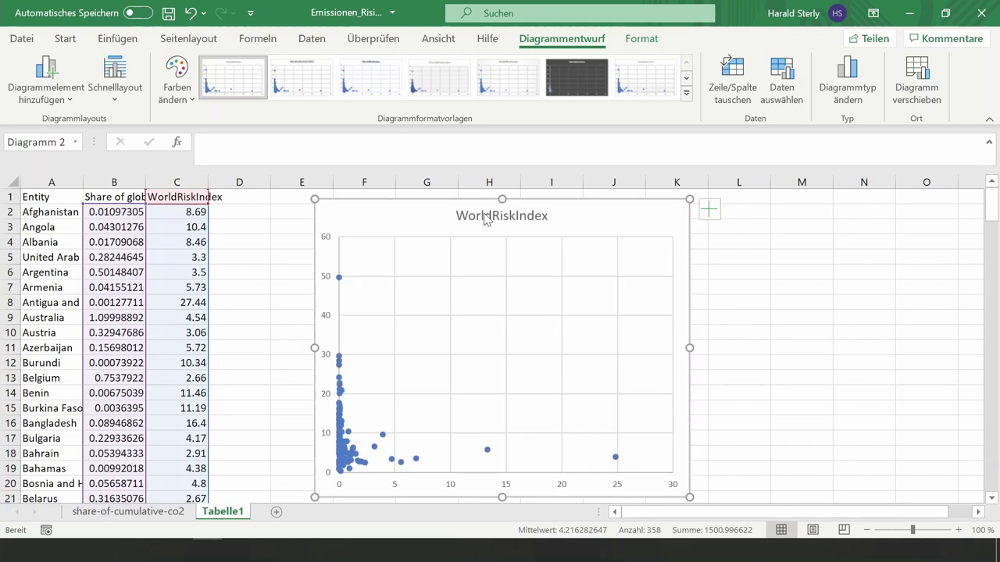
{"action": "left_click", "coordinate": [475, 160]}
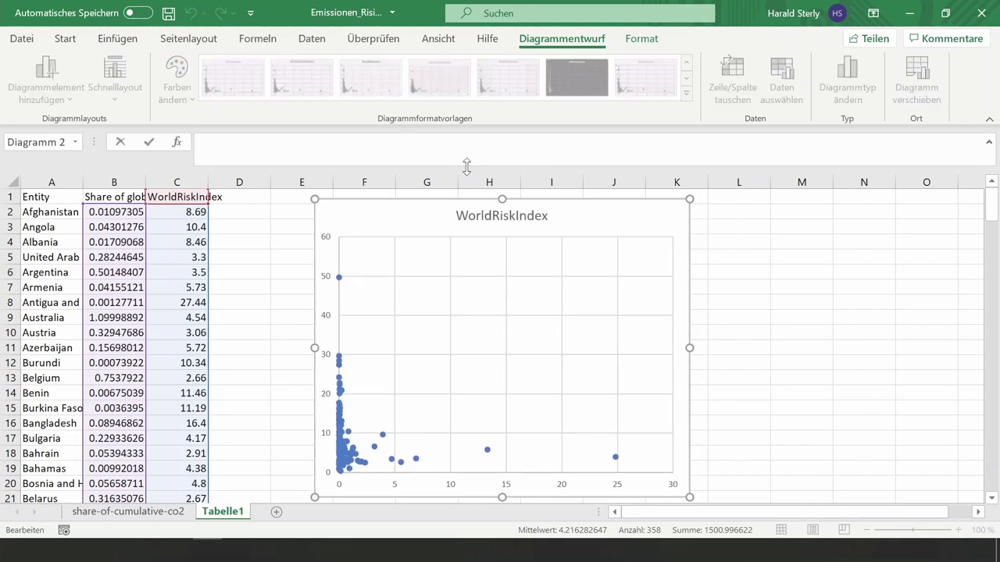
{"action": "left_click_drag", "start_coordinate": [468, 168], "coordinate": [471, 150]}
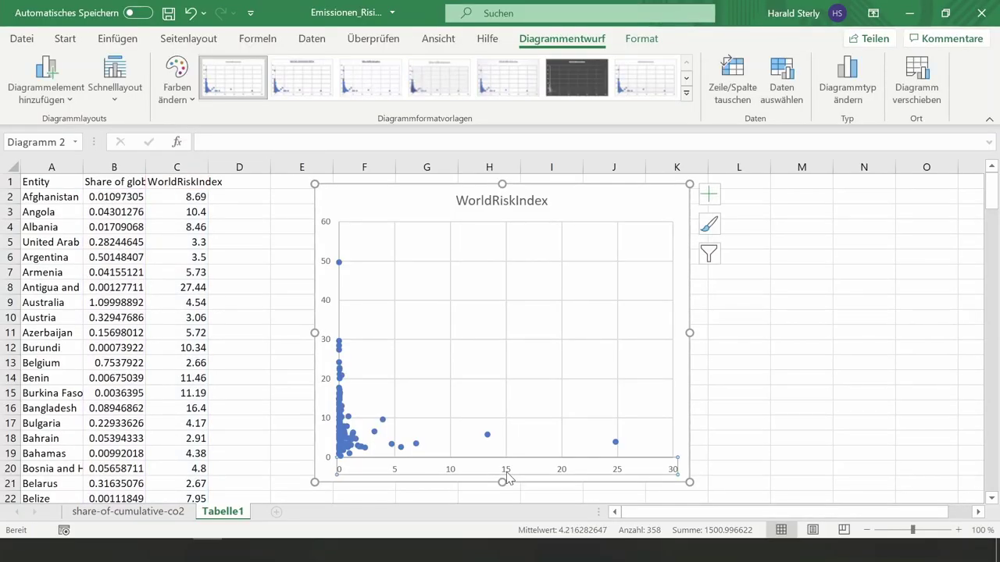
Give the chart's horizontal axis a logarithmic scale with base 10 and make the vertical axis cross at 0.0001
{"action": "right_click", "coordinate": [506, 474]}
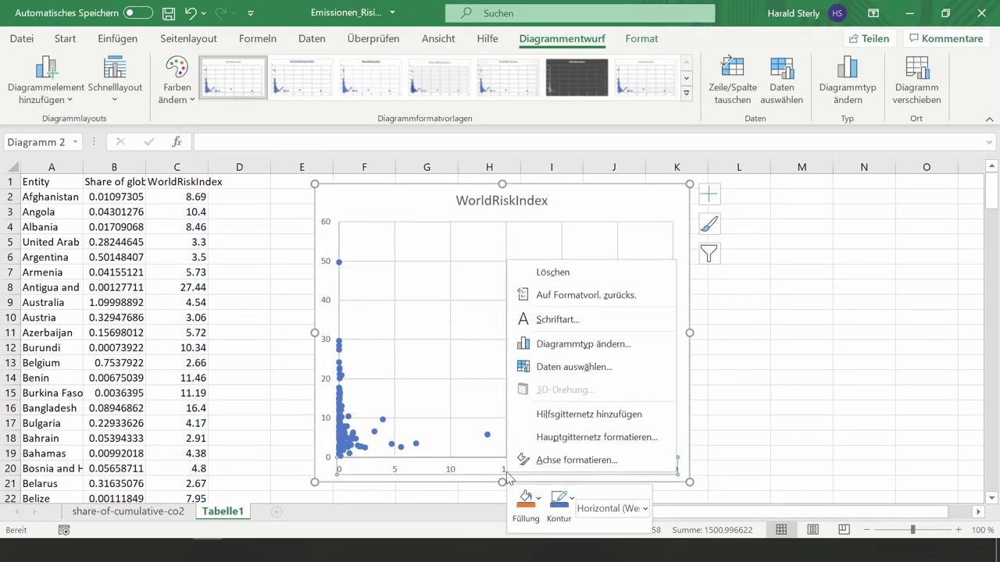
{"action": "left_click", "coordinate": [554, 460]}
{"action": "scroll", "coordinate": [884, 391], "scroll_direction": "down", "scroll_amount": 3}
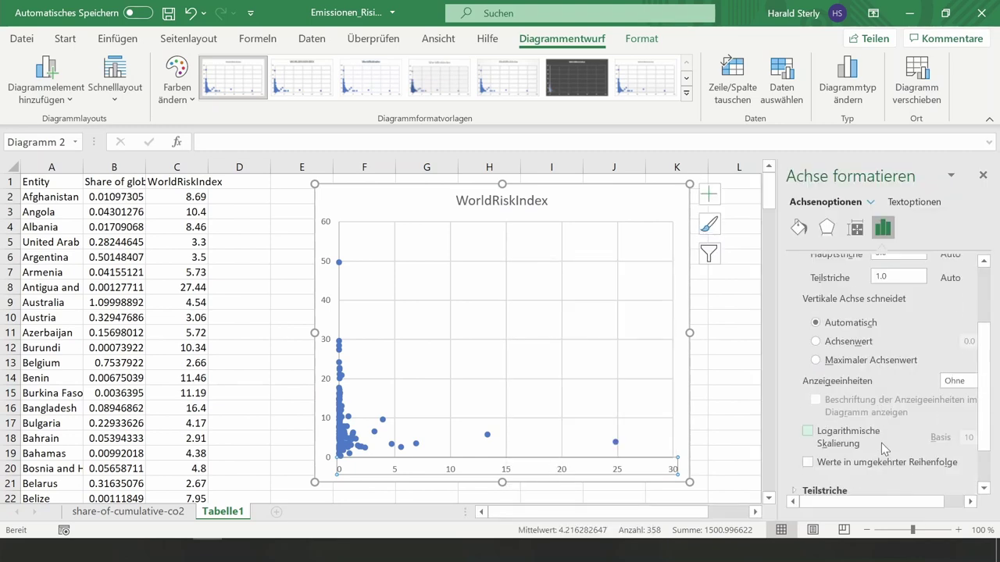
{"action": "left_click", "coordinate": [809, 433]}
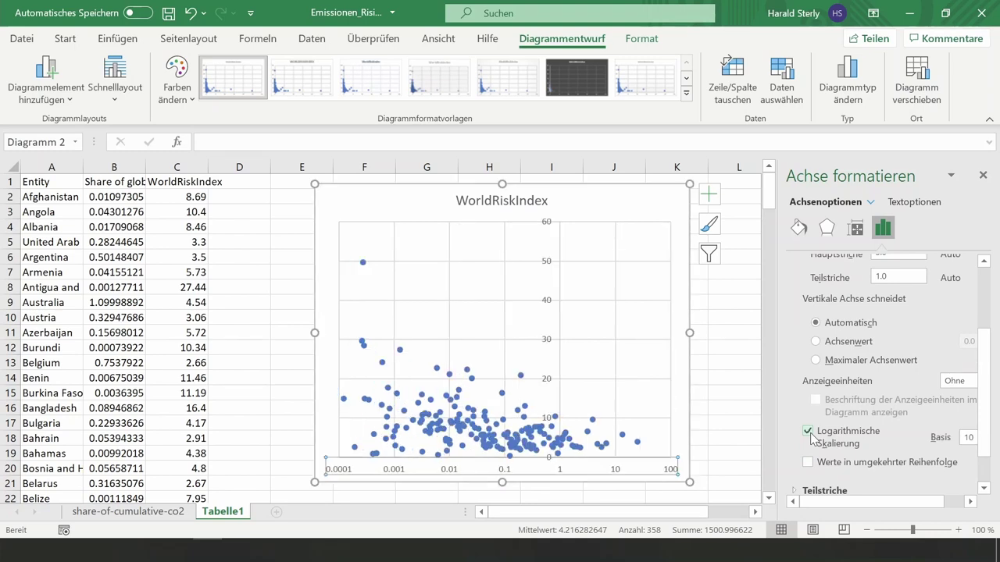
{"action": "scroll", "coordinate": [811, 437], "scroll_direction": "up", "scroll_amount": 1}
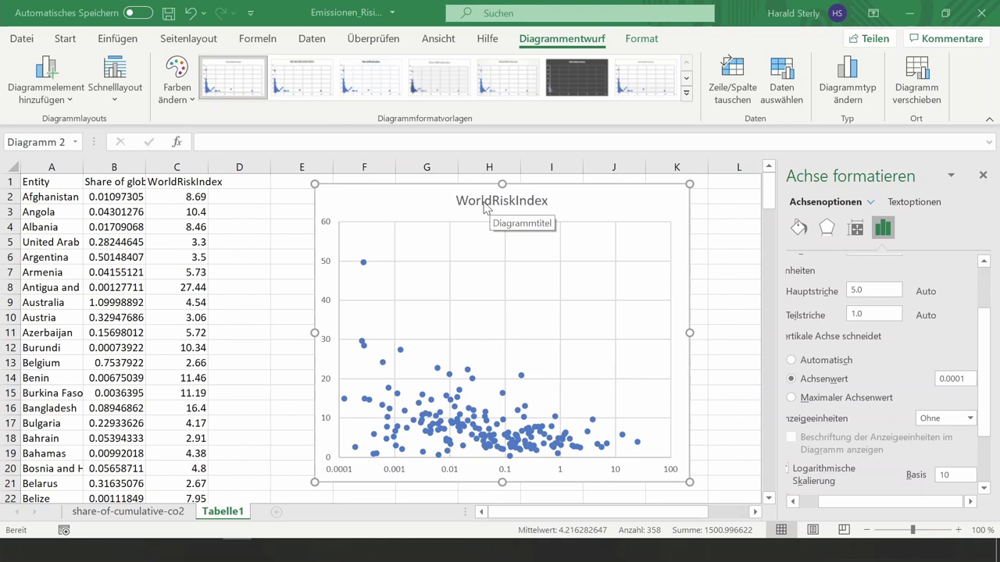
Add a horizontal axis title reading "Anteil an kumulierten CO2-Emissionen 2019 (%, logarithmische Skala)"
{"action": "left_click", "coordinate": [71, 93]}
{"action": "mouse_move", "coordinate": [61, 125]}
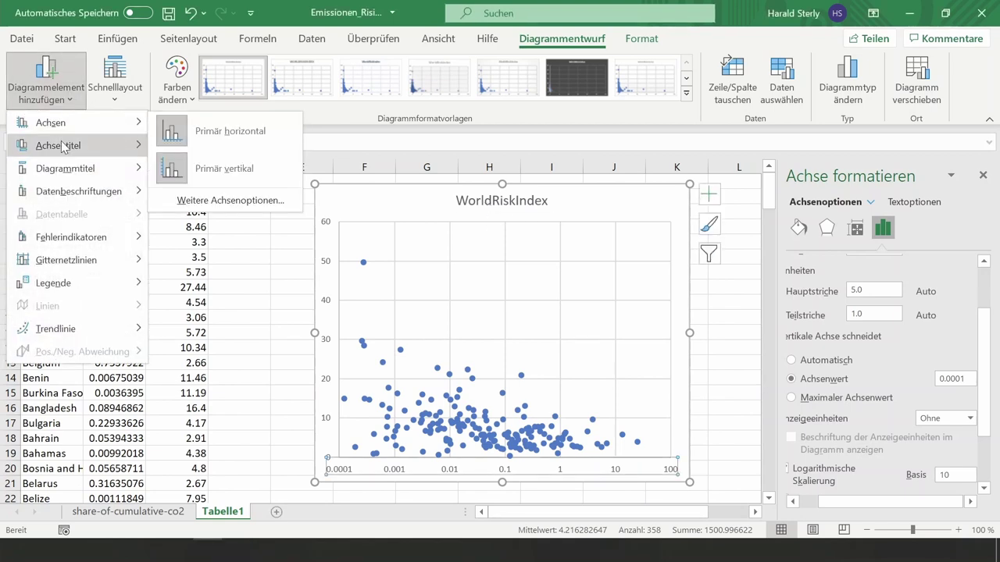
{"action": "mouse_move", "coordinate": [62, 147]}
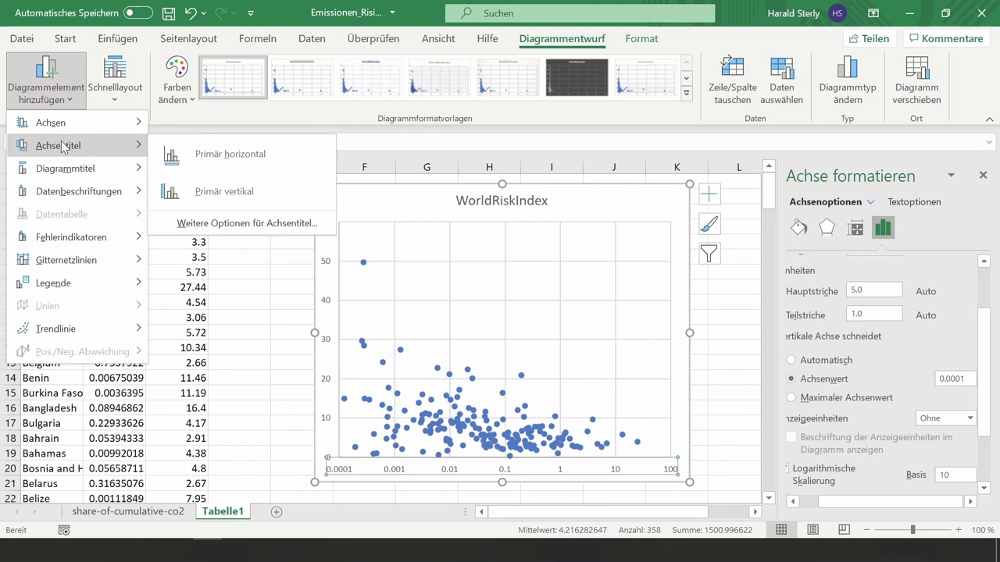
{"action": "left_click", "coordinate": [217, 155]}
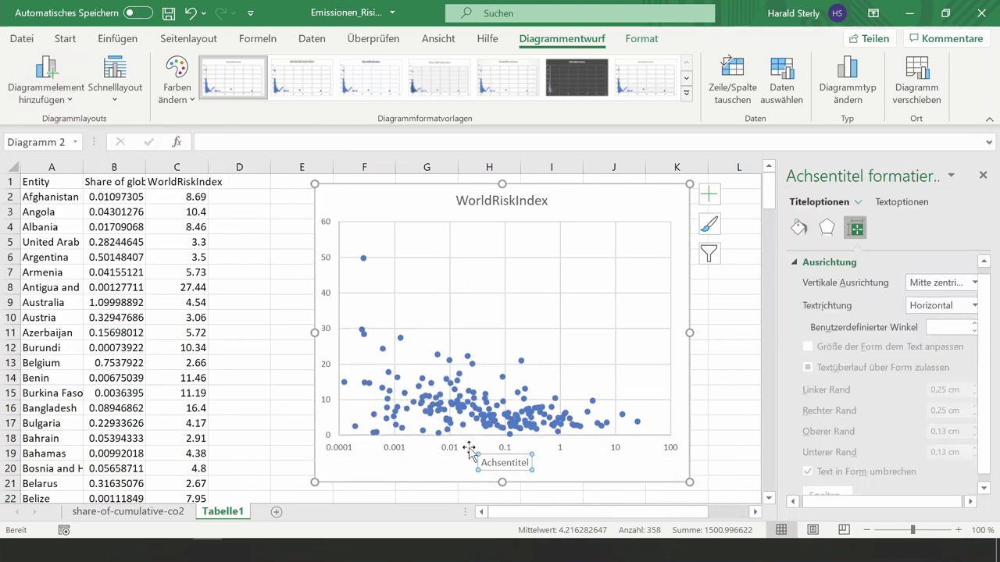
{"action": "double_click", "coordinate": [508, 465]}
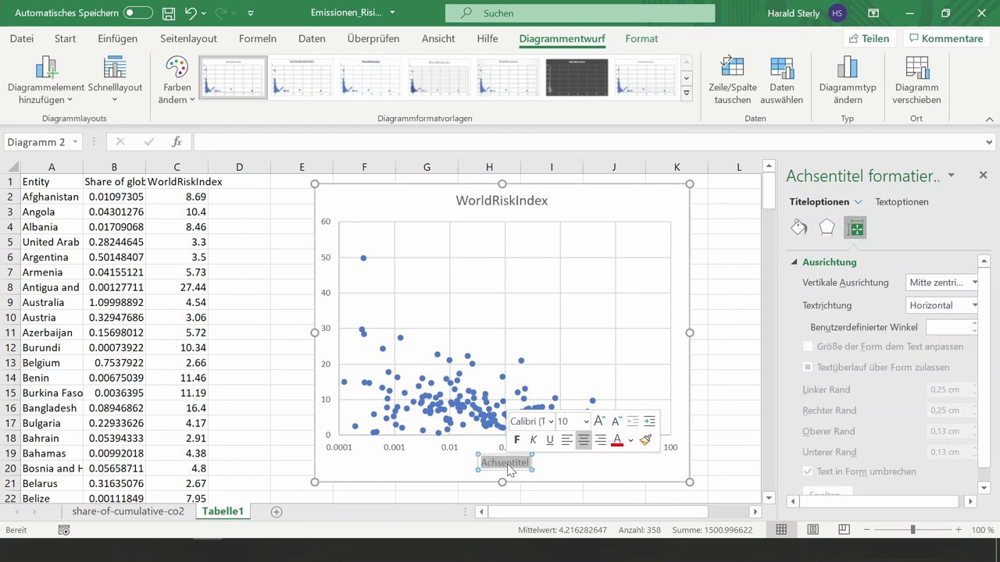
{"action": "type", "text": "Anteil an kumulierten C"}
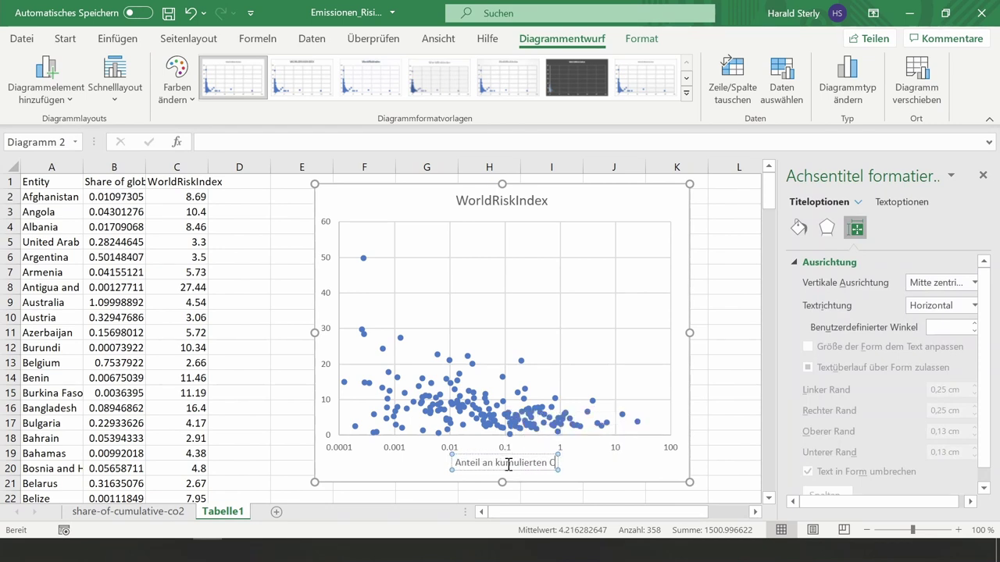
{"action": "type", "text": "O2-Emissionen 2019 (%, logarithm"}
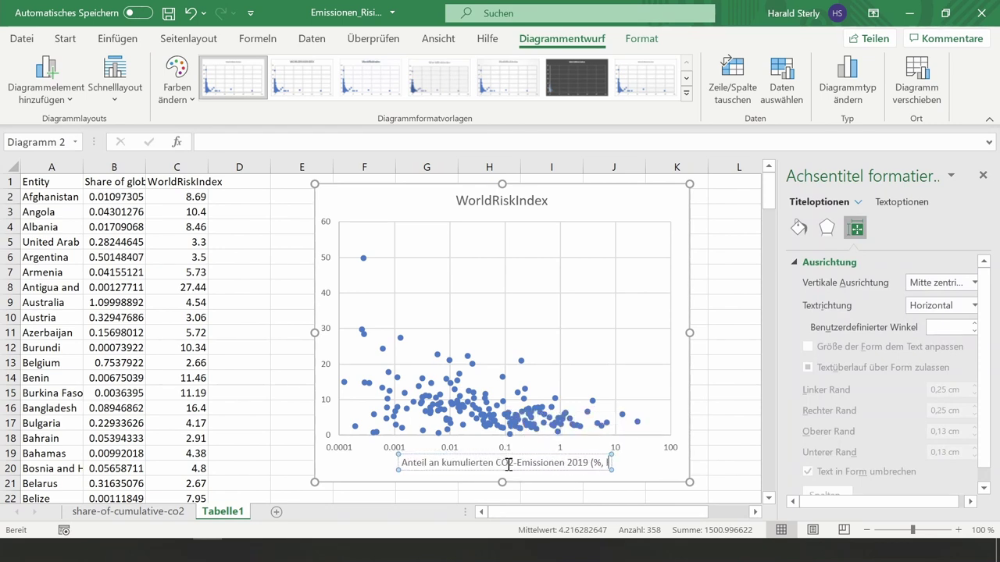
{"action": "type", "text": "ische Skala)"}
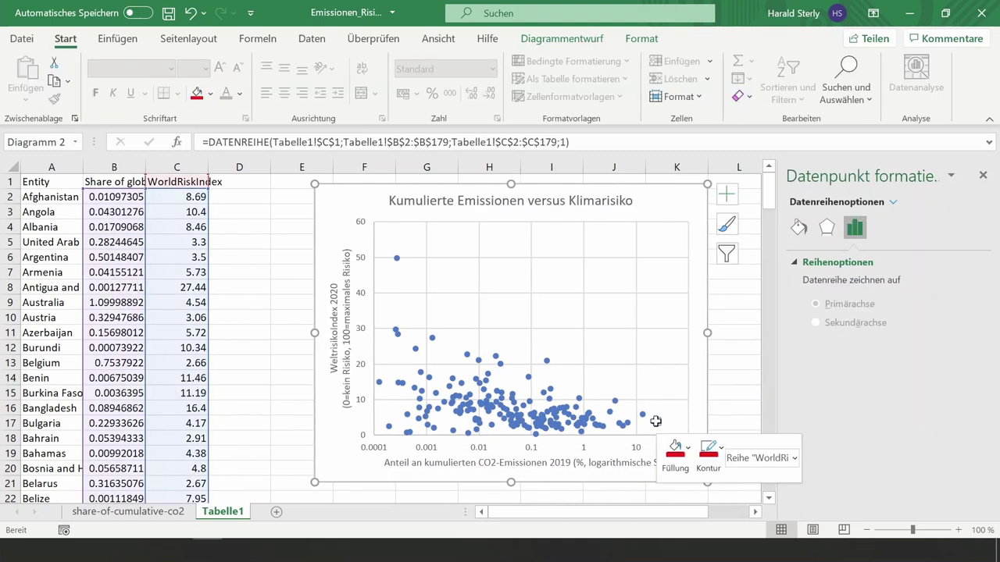
Give the marker of the data point with the highest emissions share a solid red fill
{"action": "right_click", "coordinate": [656, 421]}
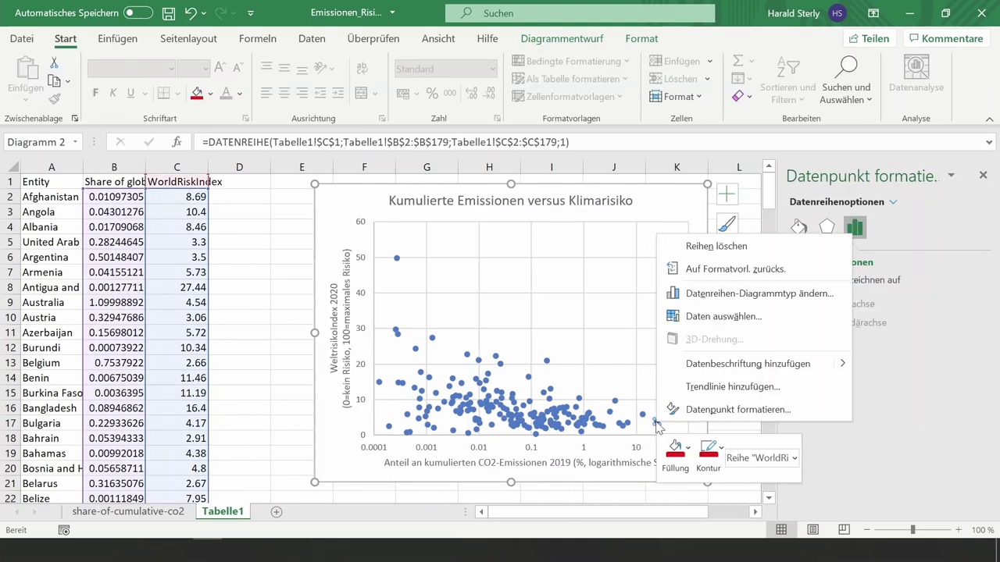
{"action": "left_click", "coordinate": [700, 410]}
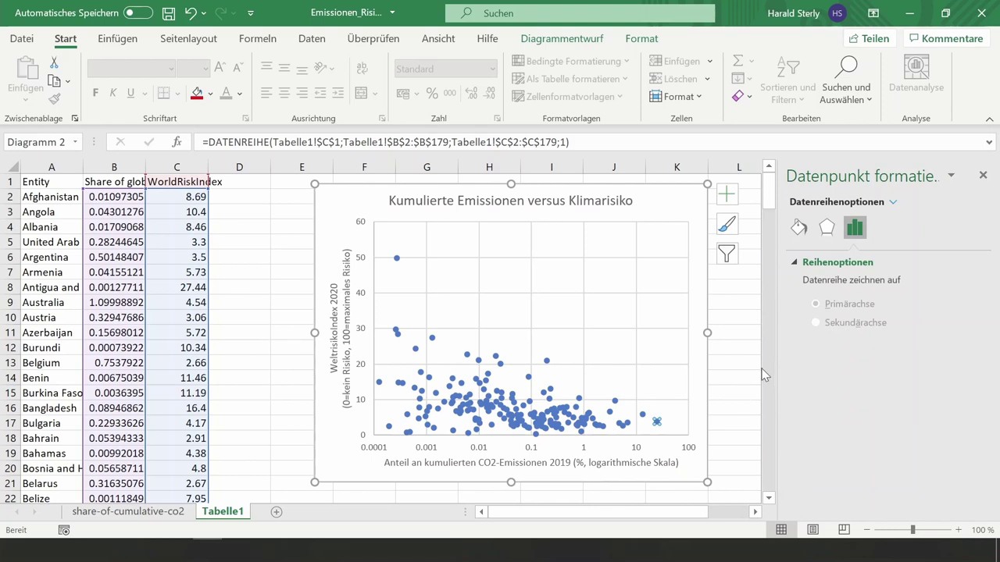
{"action": "left_click", "coordinate": [798, 228]}
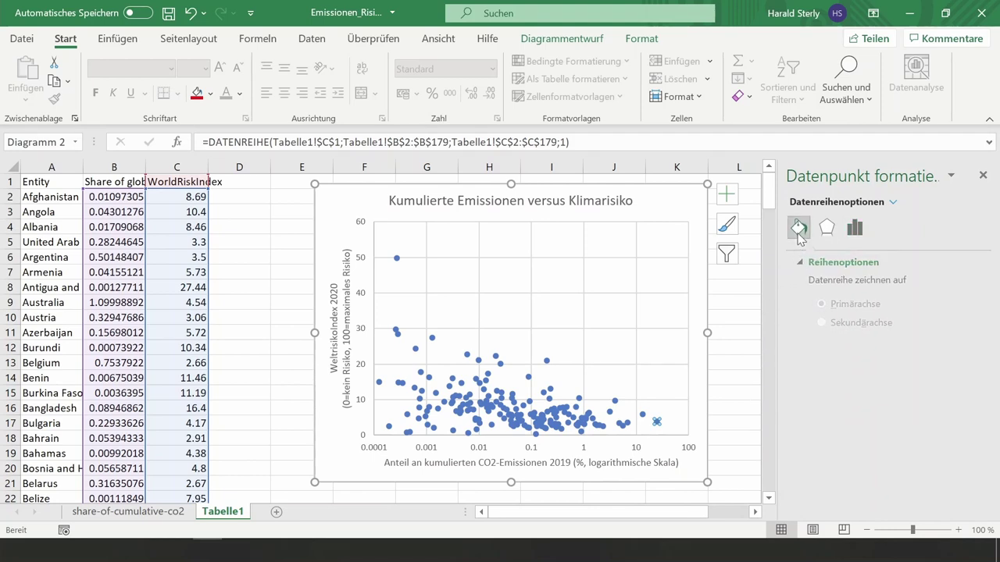
{"action": "left_click", "coordinate": [869, 264]}
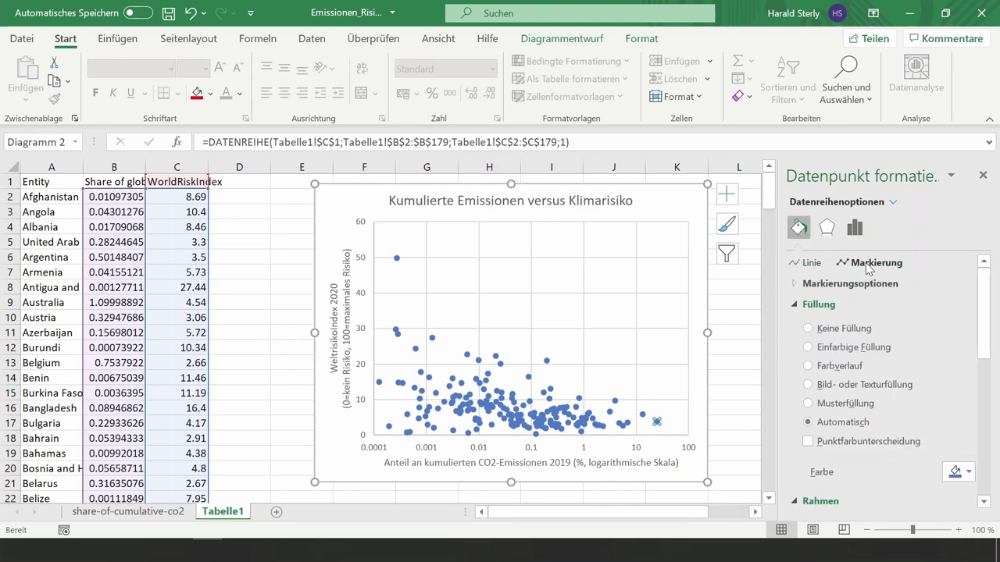
{"action": "left_click", "coordinate": [842, 353]}
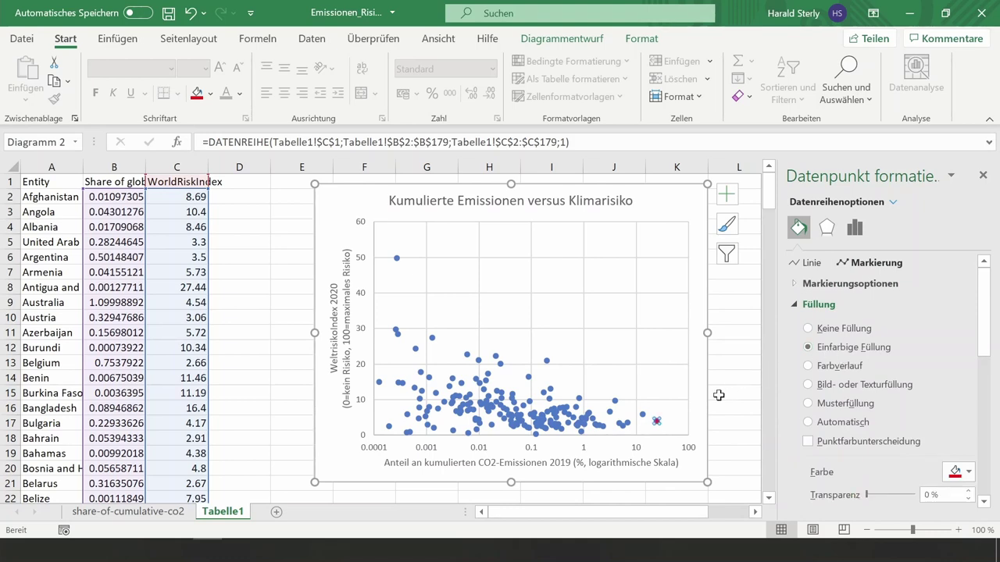
Add a data label to the red data point and open the label's text for editing
{"action": "right_click", "coordinate": [658, 421]}
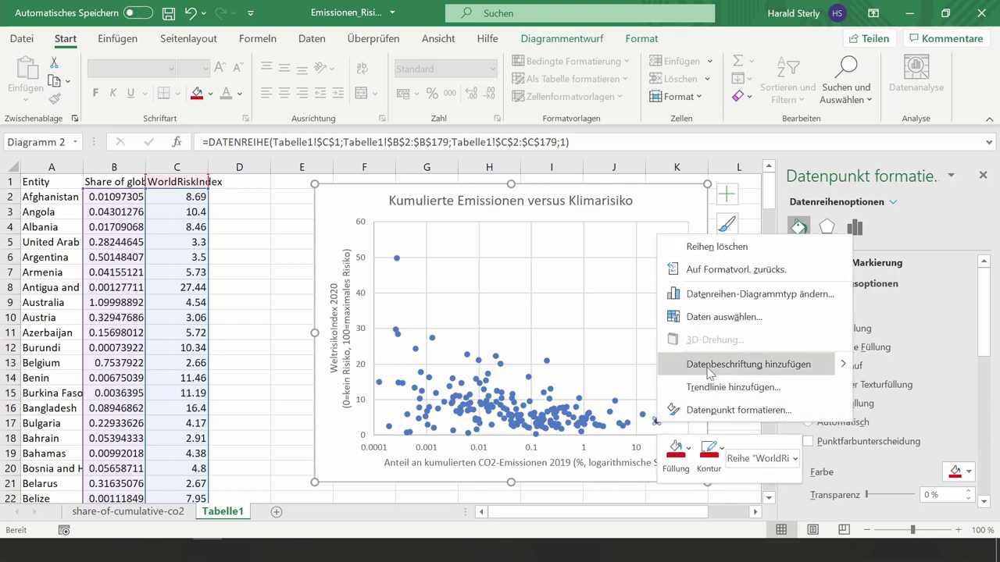
{"action": "left_click", "coordinate": [708, 365]}
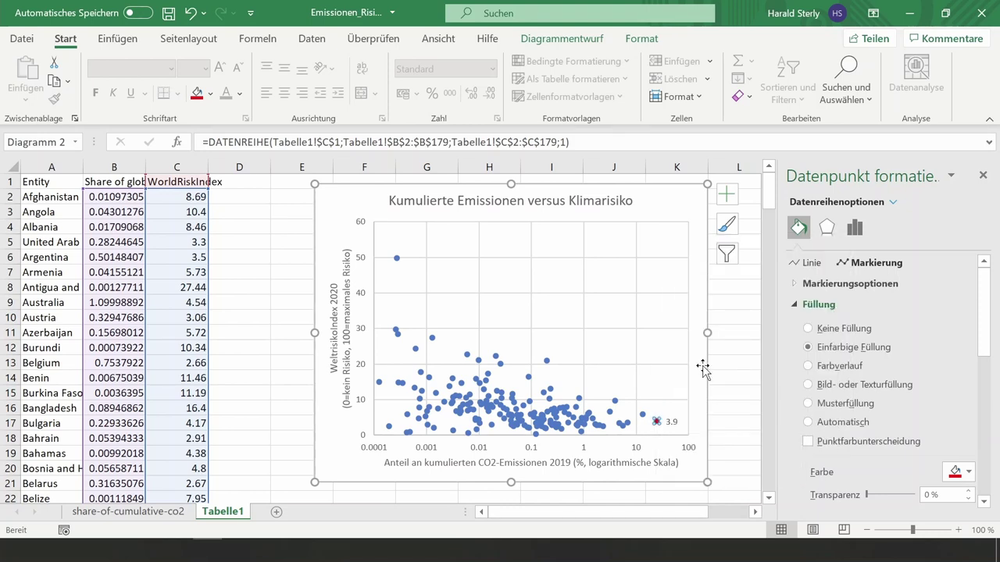
{"action": "left_click", "coordinate": [672, 422]}
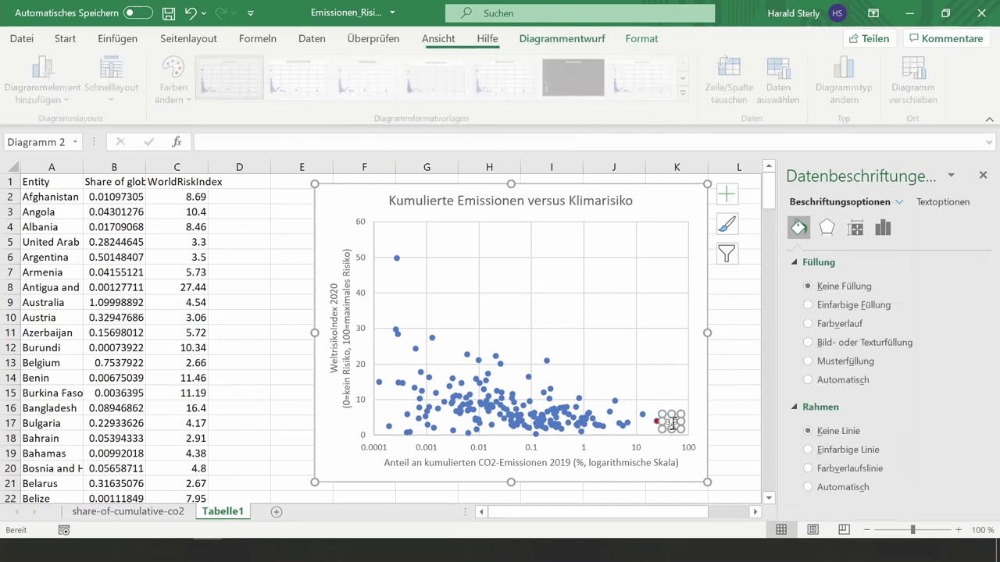
{"action": "left_click", "coordinate": [672, 424]}
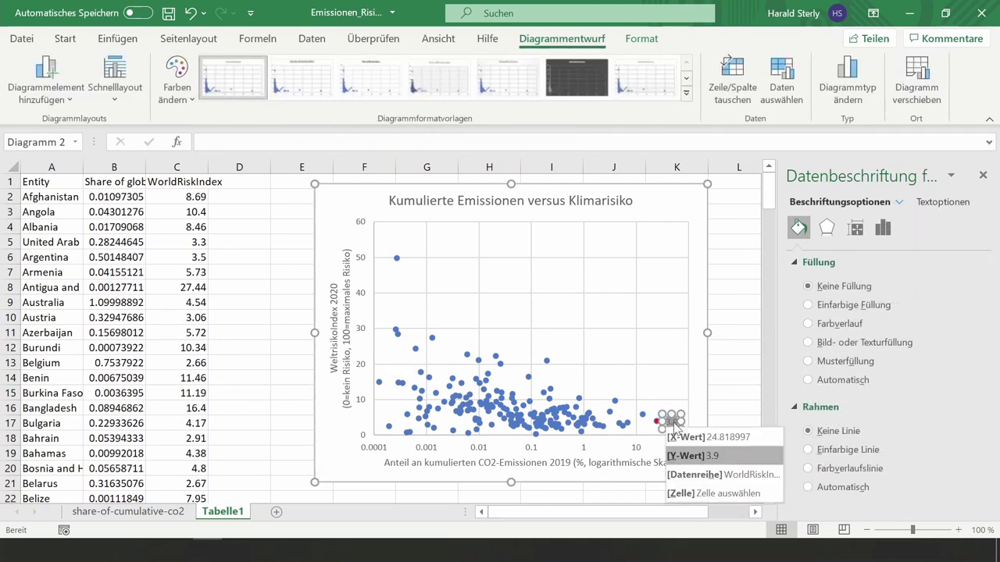